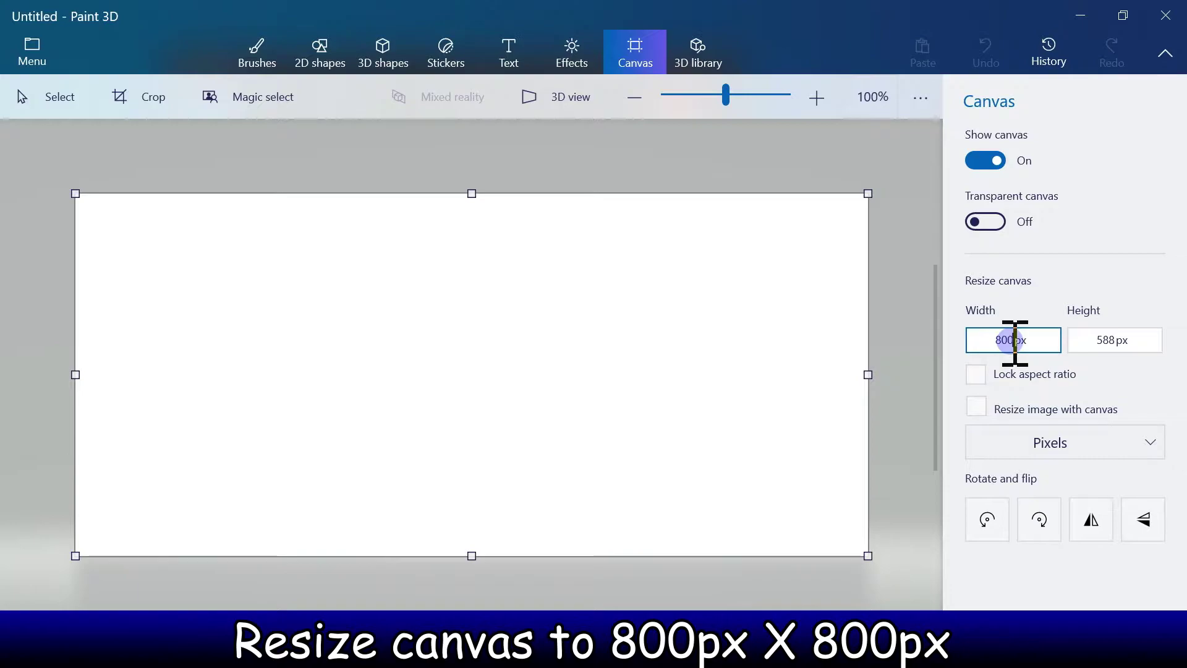
Step: Resize the canvas to 800 px wide by 800 px high
click(1092, 342)
double_click(1103, 341)
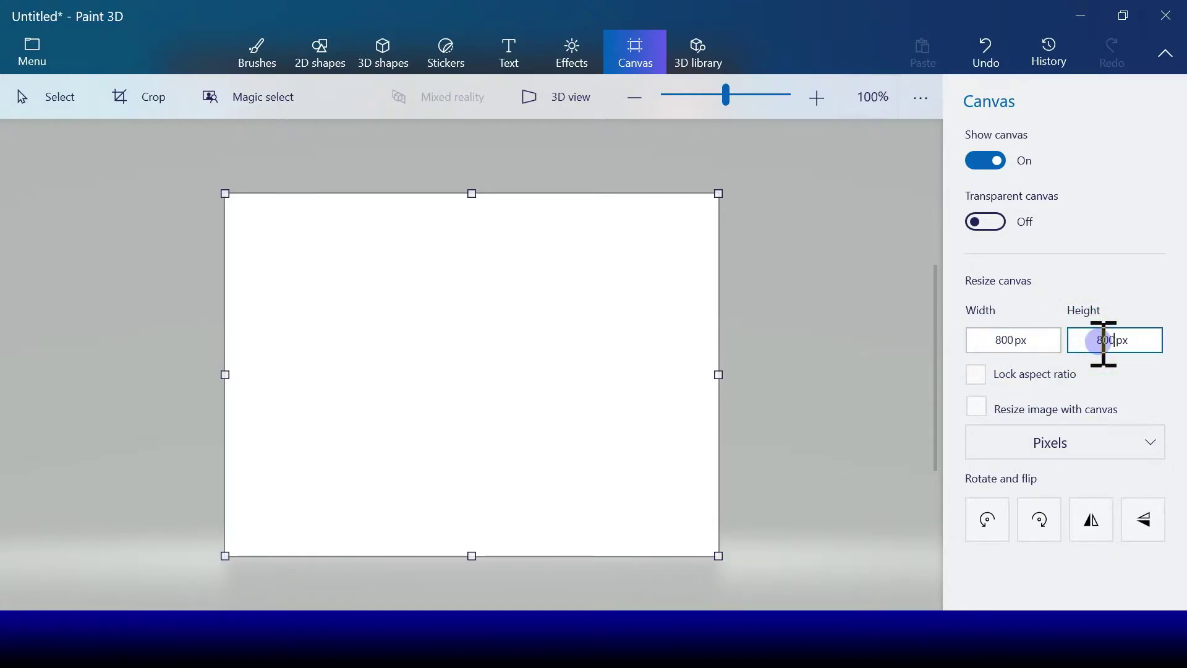
key(Return)
click(810, 341)
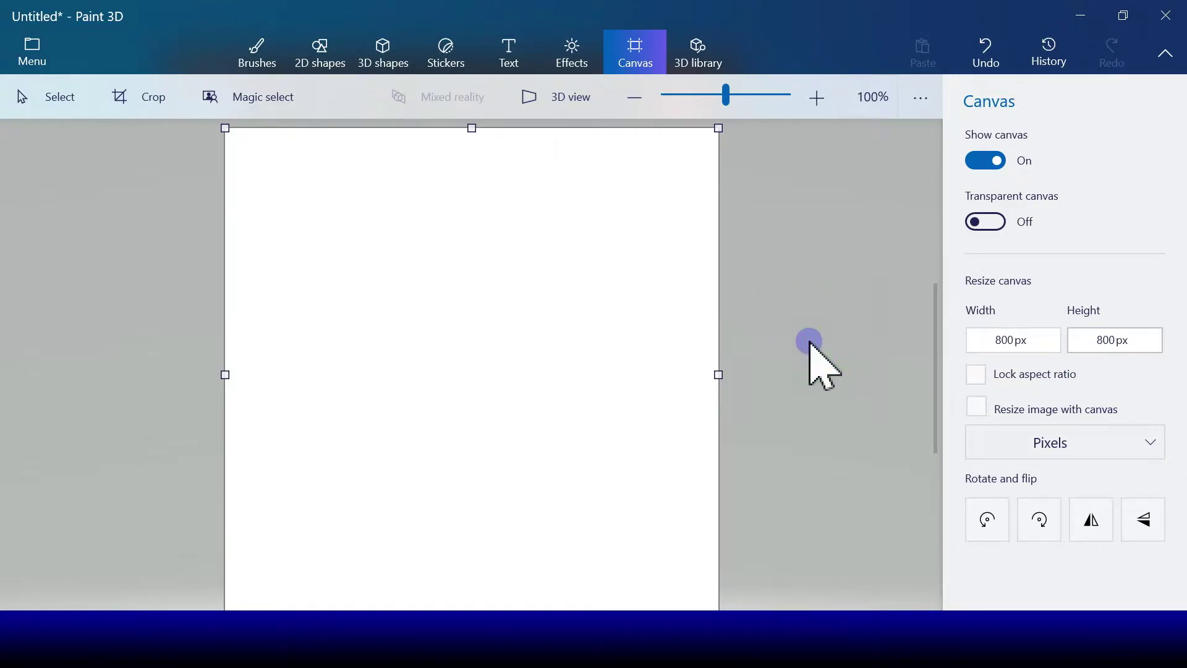
Step: Fill the whole canvas with the Indigo colour
click(245, 47)
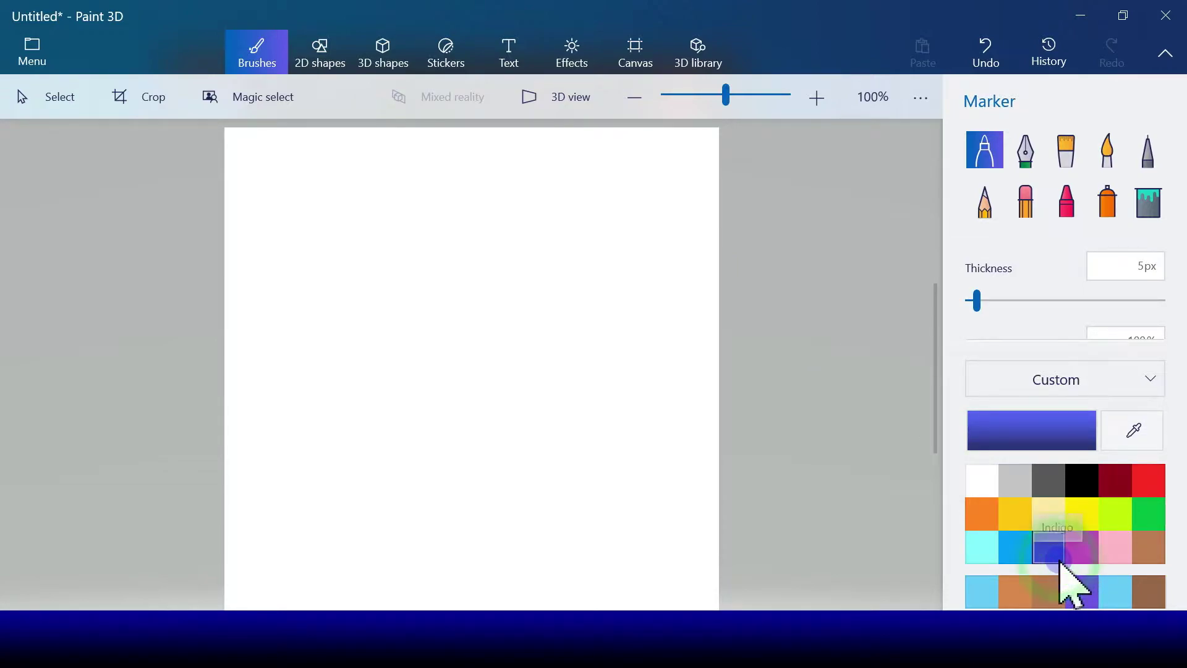
click(1148, 215)
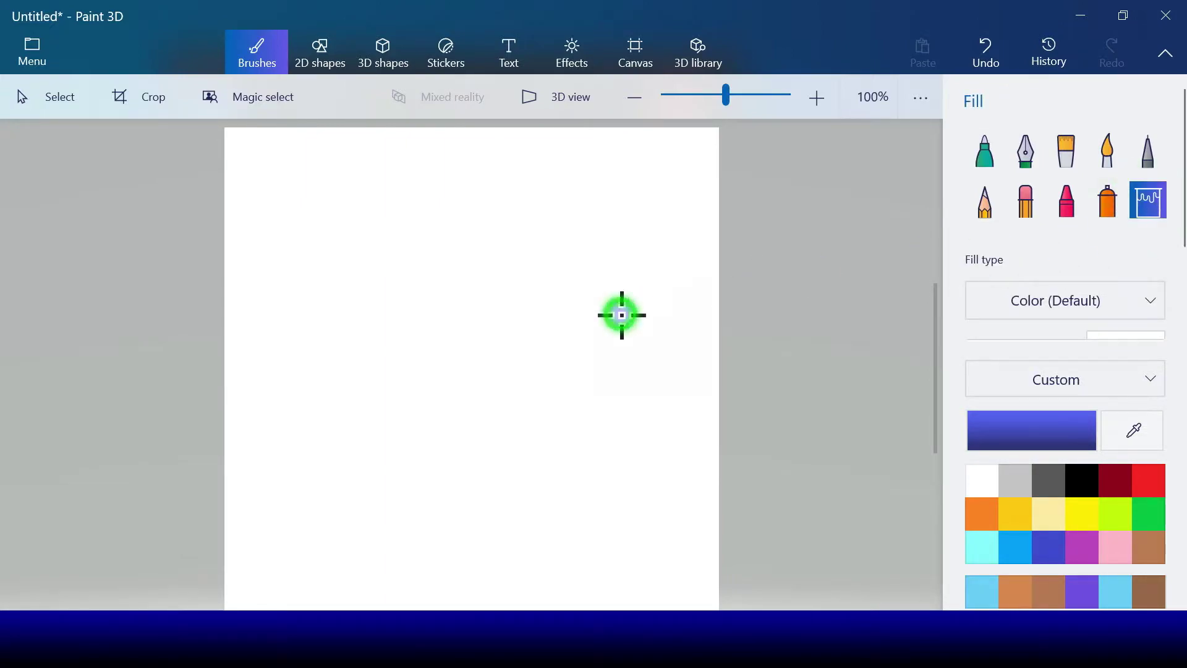
click(622, 315)
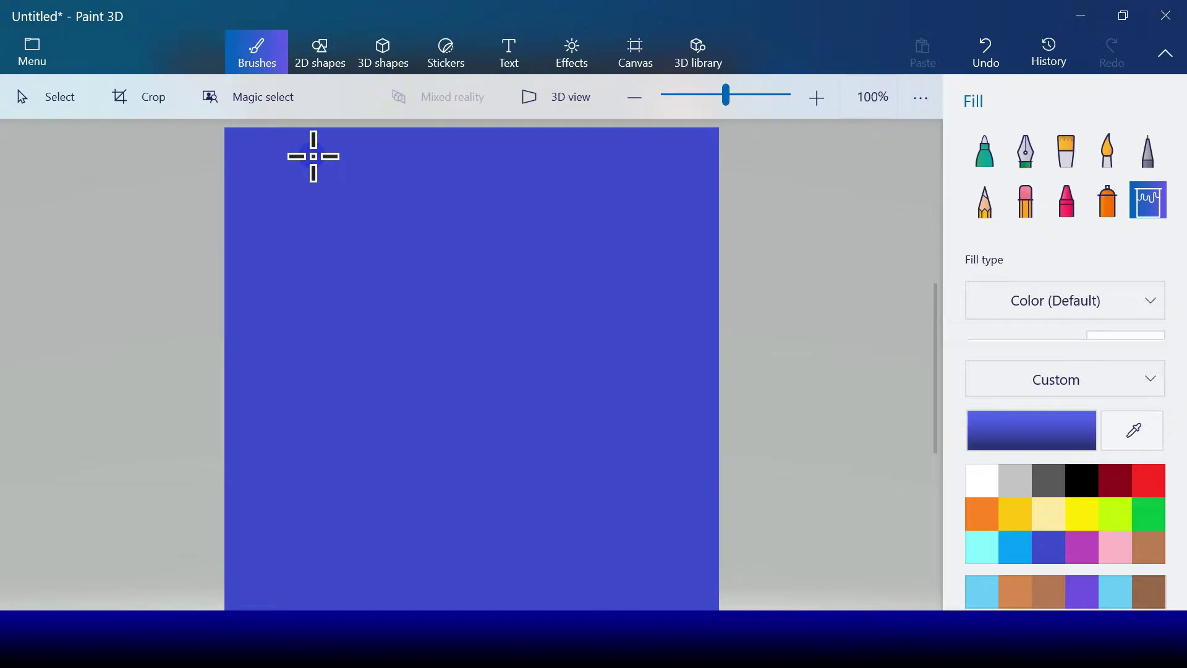
Step: Draw a large, slightly wide circle near the canvas centre for the body, with a solid Aqua fill and a black 10 px outline
click(321, 50)
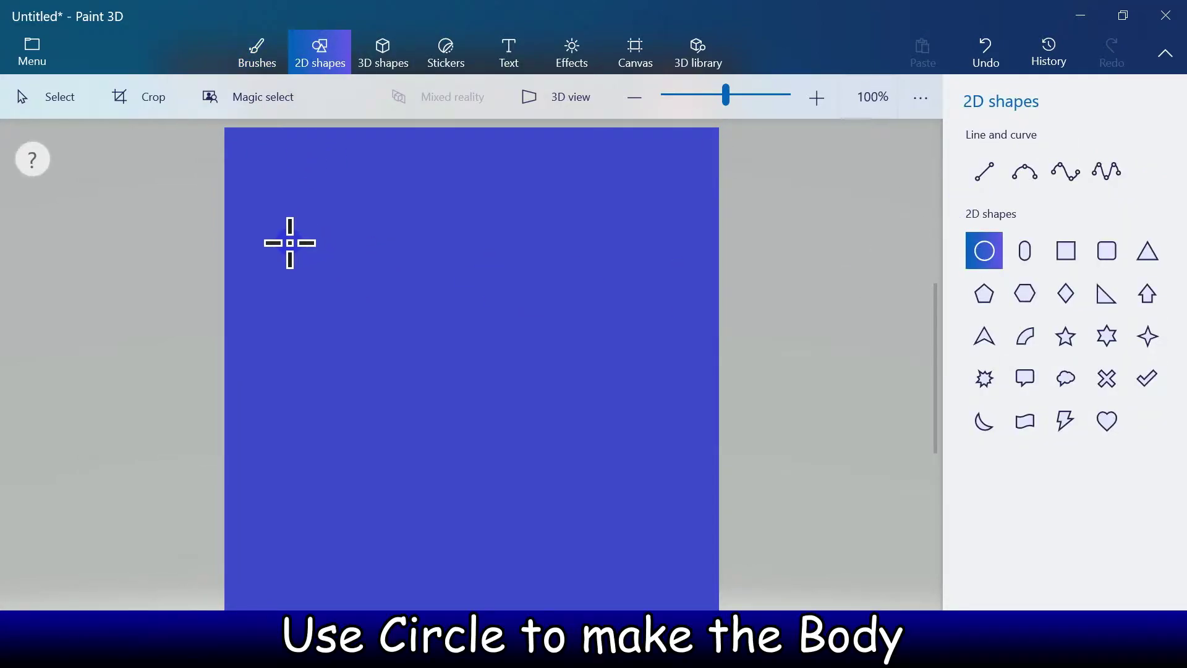
mouse_move(290, 243)
mouse_down()
mouse_move(578, 480)
mouse_move(610, 512)
mouse_move(599, 533)
mouse_move(612, 530)
mouse_up()
drag(471, 437, 454, 447)
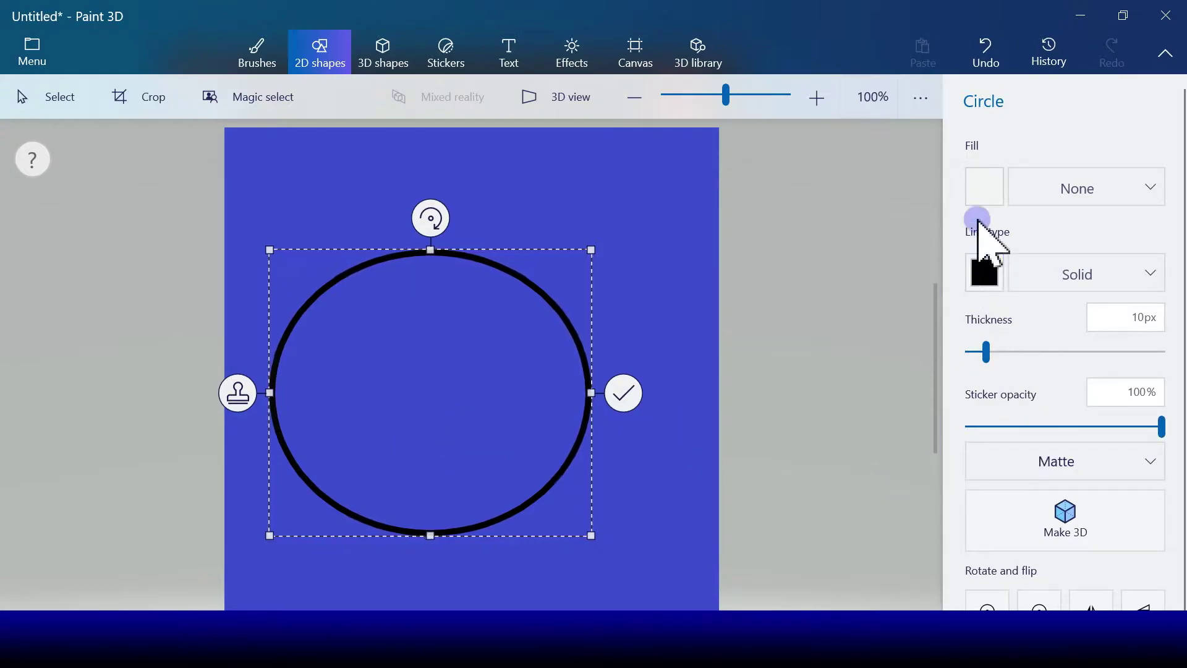
click(981, 187)
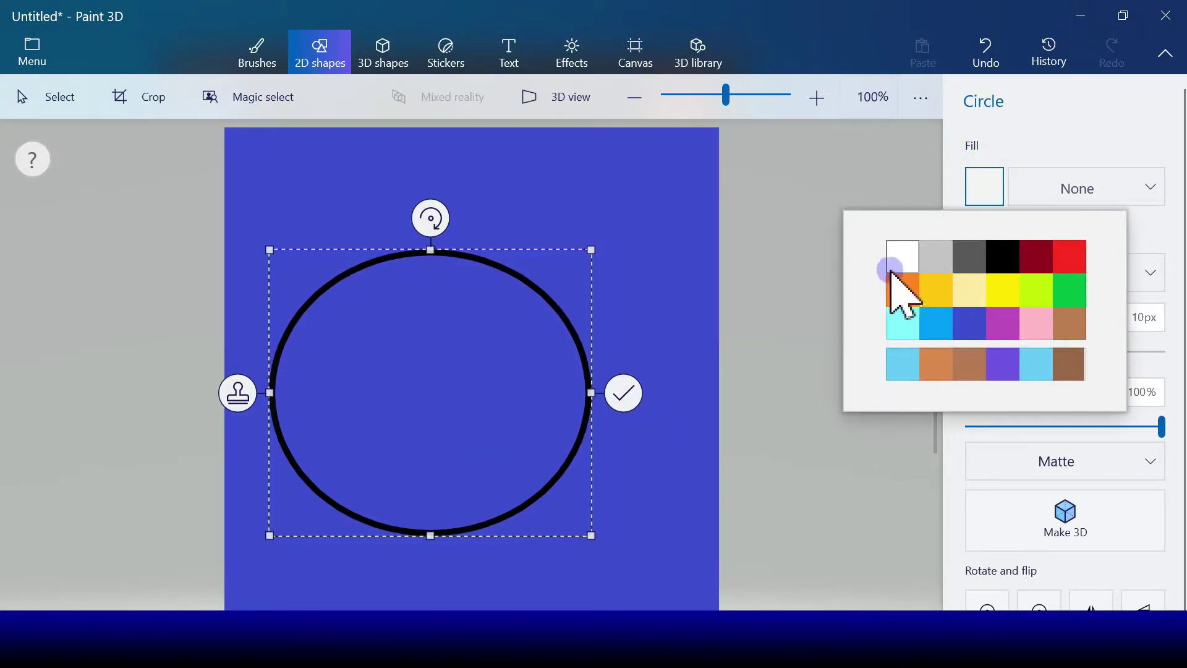
click(904, 320)
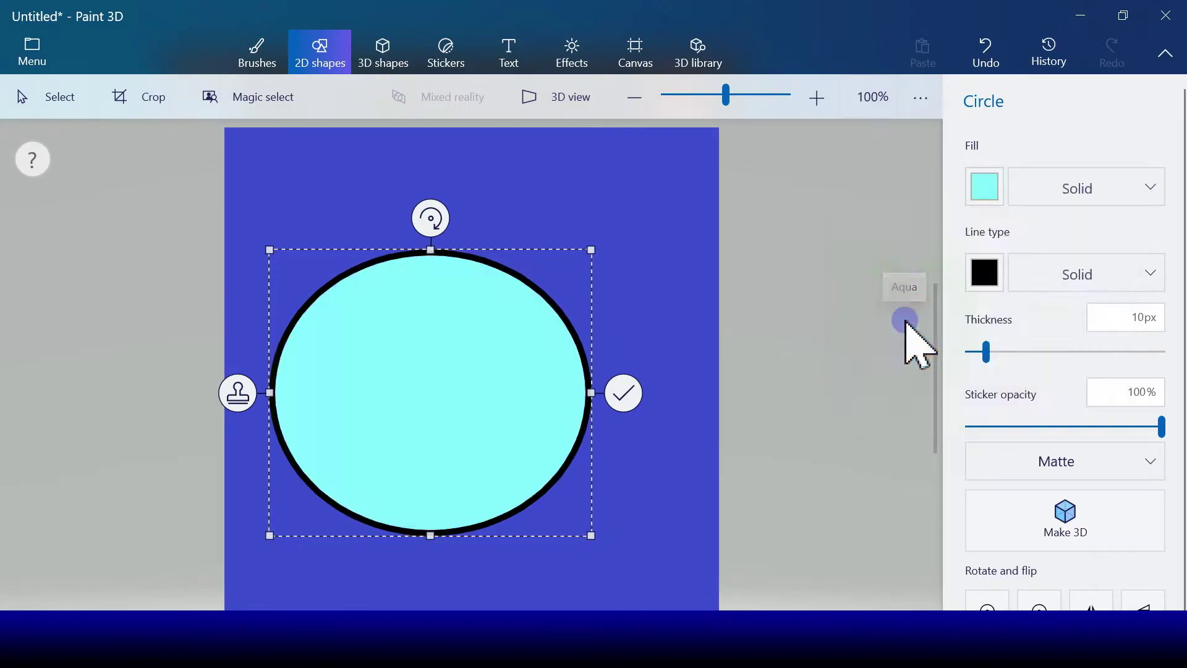
click(631, 396)
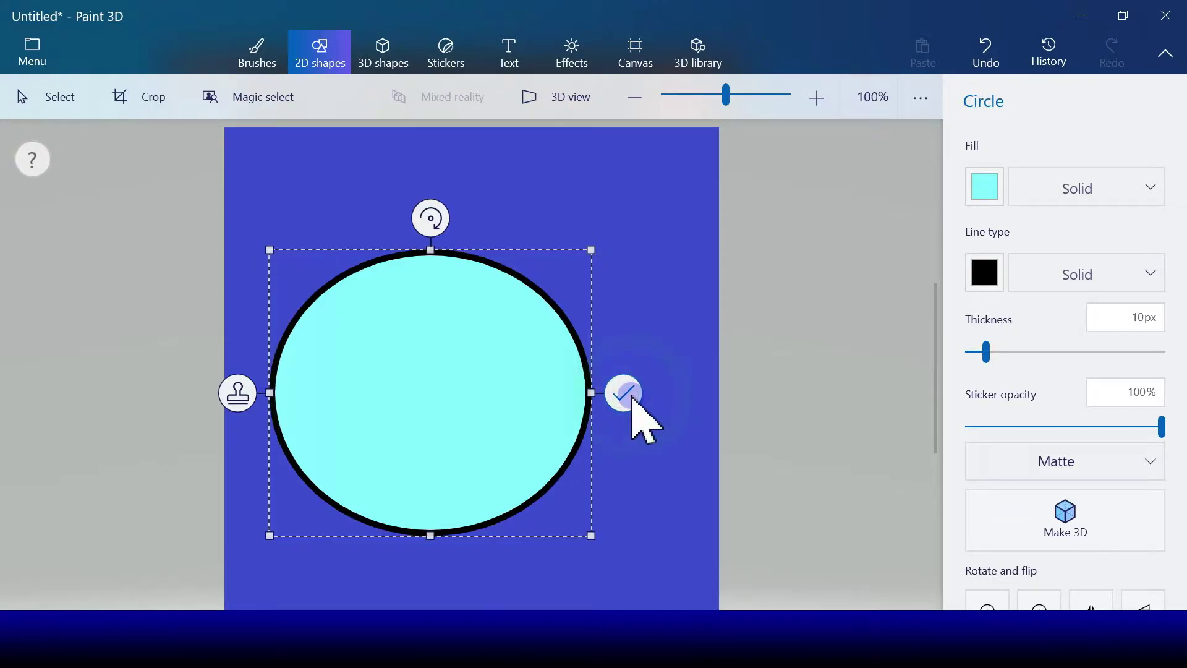
click(1029, 177)
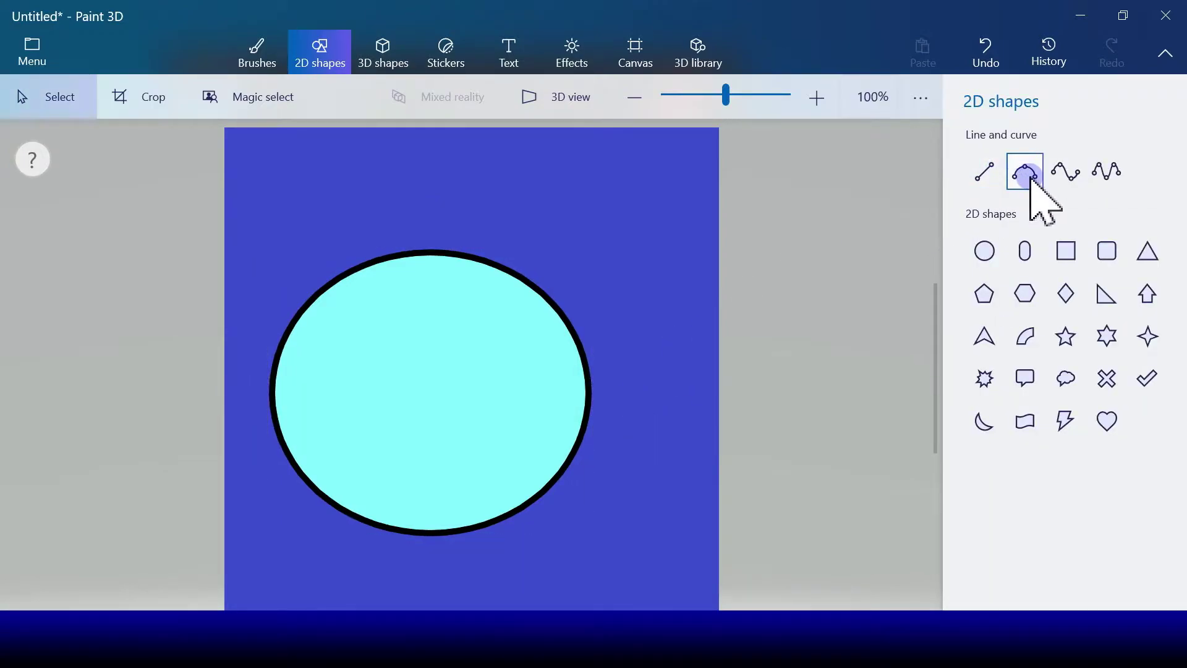
click(318, 492)
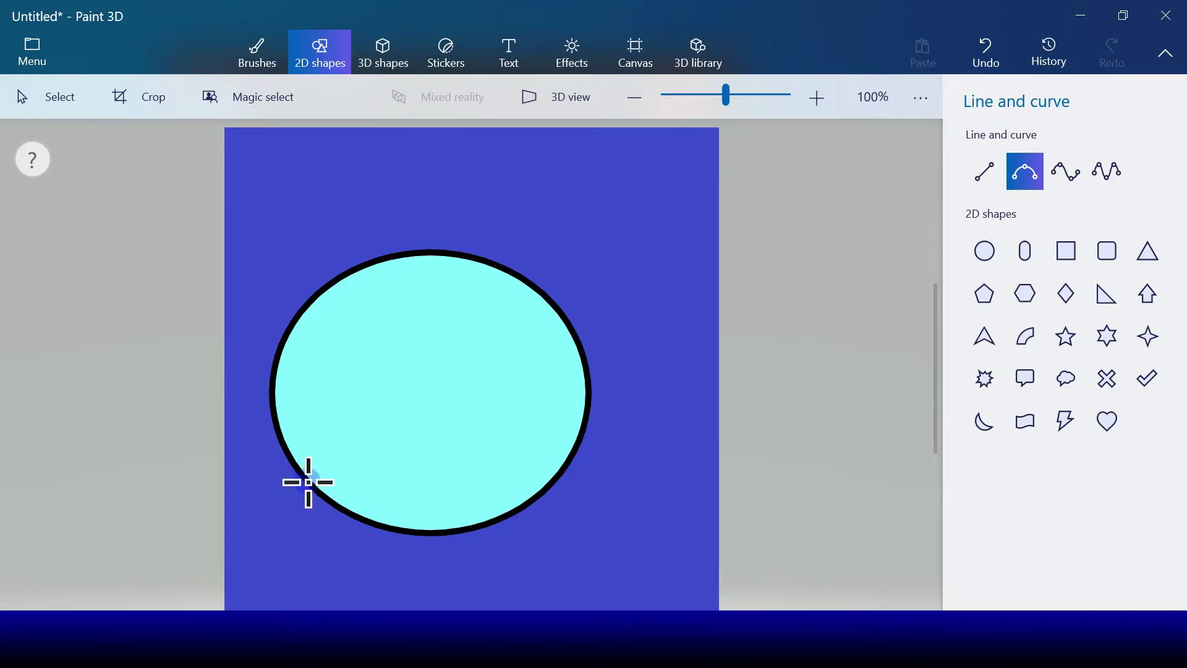
mouse_move(309, 482)
mouse_down()
mouse_move(544, 479)
mouse_move(578, 492)
mouse_up()
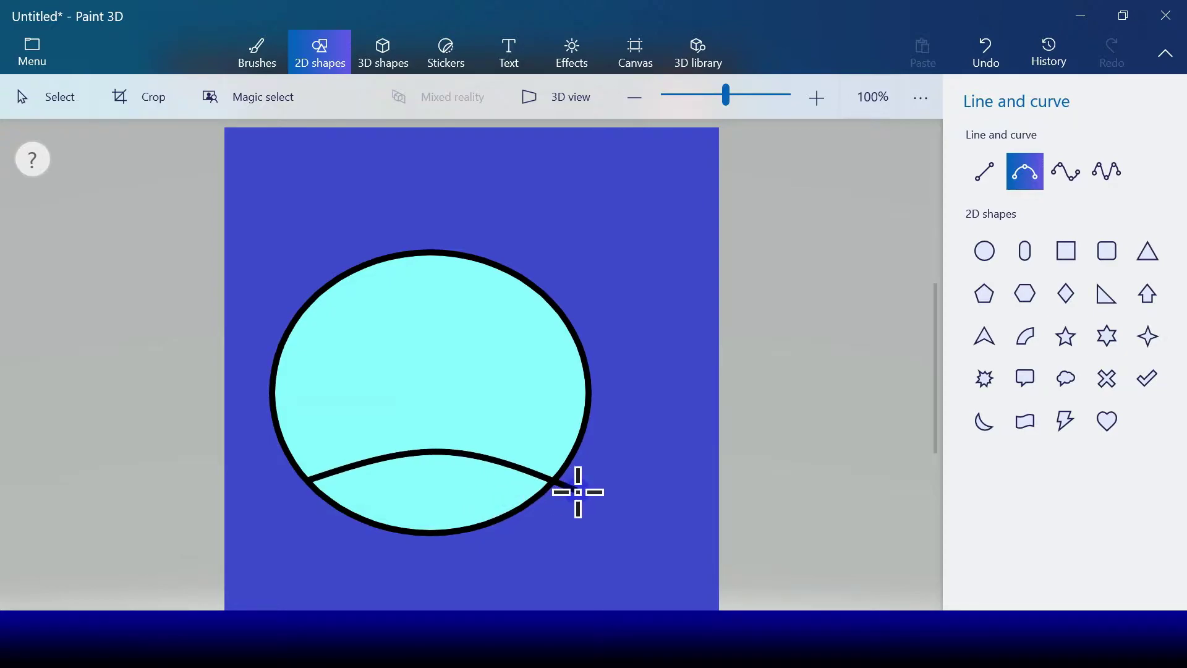
drag(579, 492, 577, 491)
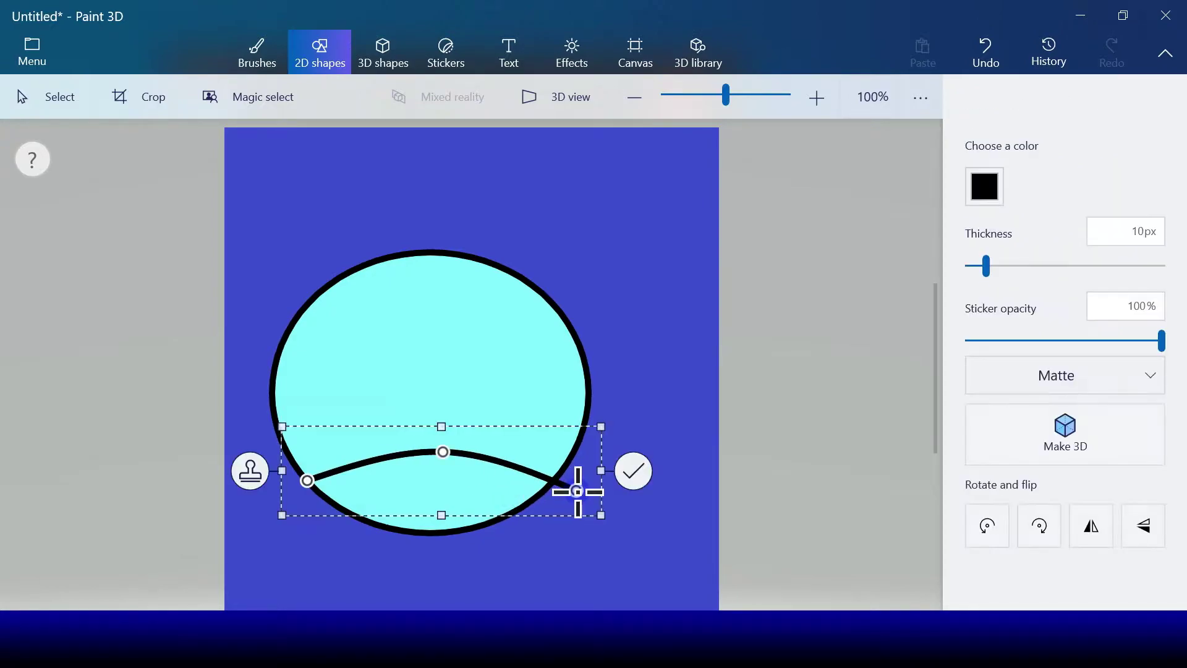
click(993, 52)
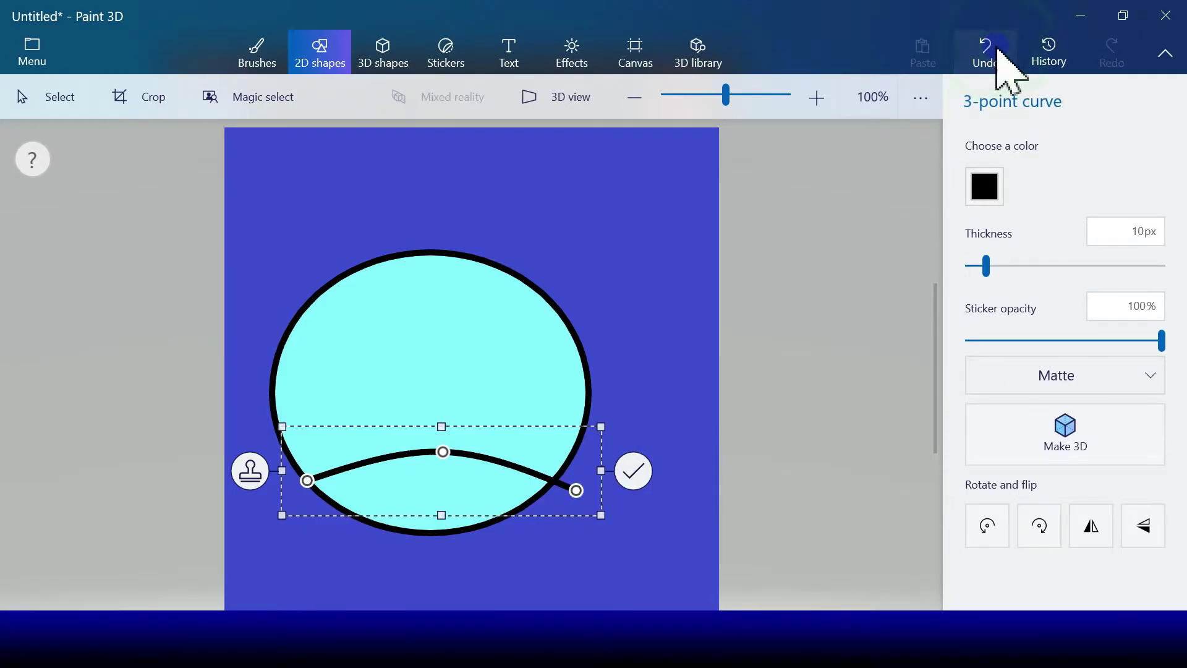
Step: Draw a black 4-point curve arching across the body's lower part, from its lower-left edge to just outside its lower-right edge
click(1066, 171)
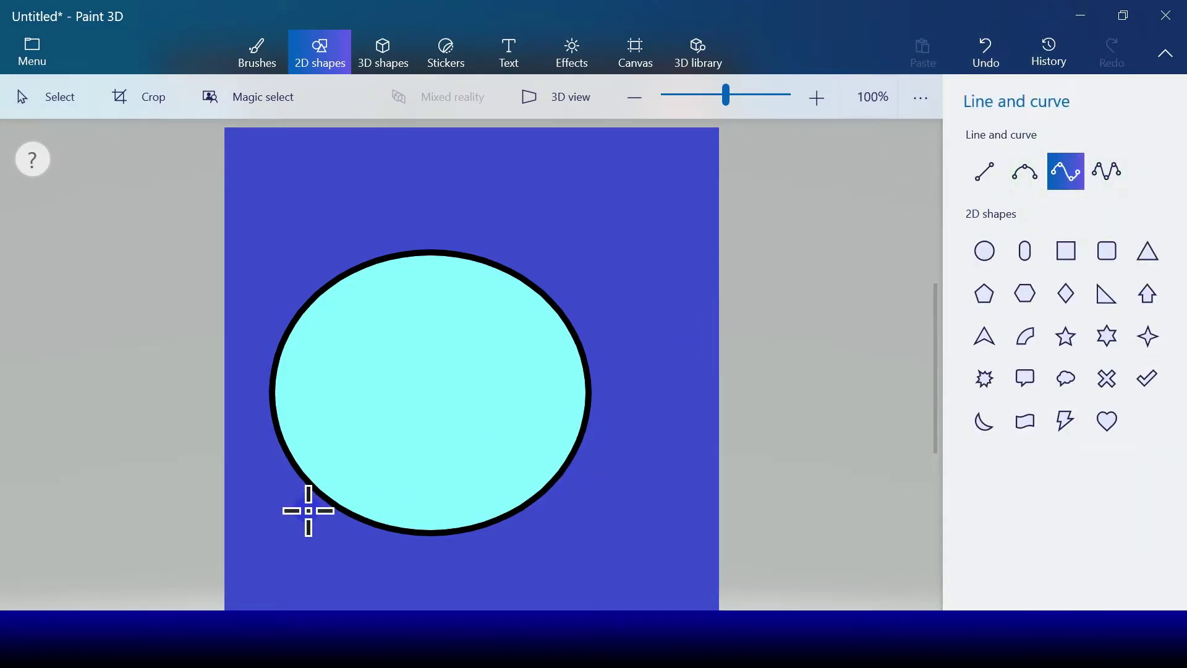
mouse_move(314, 488)
mouse_down()
mouse_move(371, 469)
mouse_move(522, 488)
mouse_move(562, 503)
mouse_move(556, 532)
mouse_up()
drag(472, 536, 371, 464)
drag(476, 468, 469, 463)
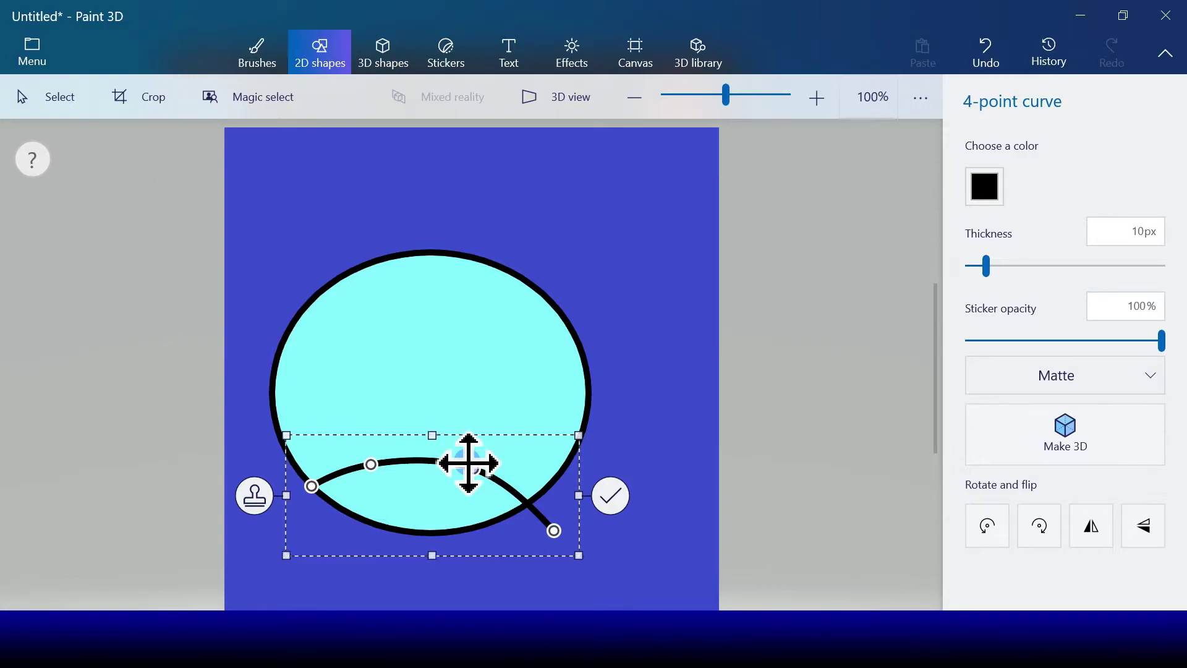
click(612, 495)
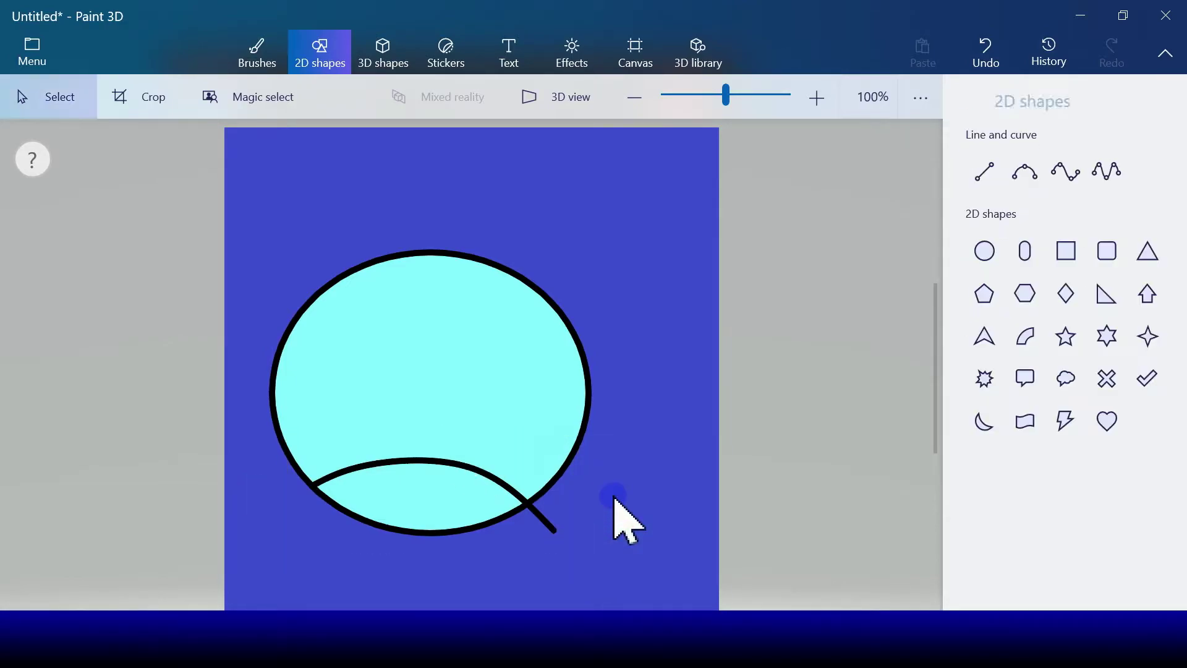
Step: Draw a black 3-point curve rising from the belly curve's outer end to just beside the body's right edge, bowed outward
click(1028, 176)
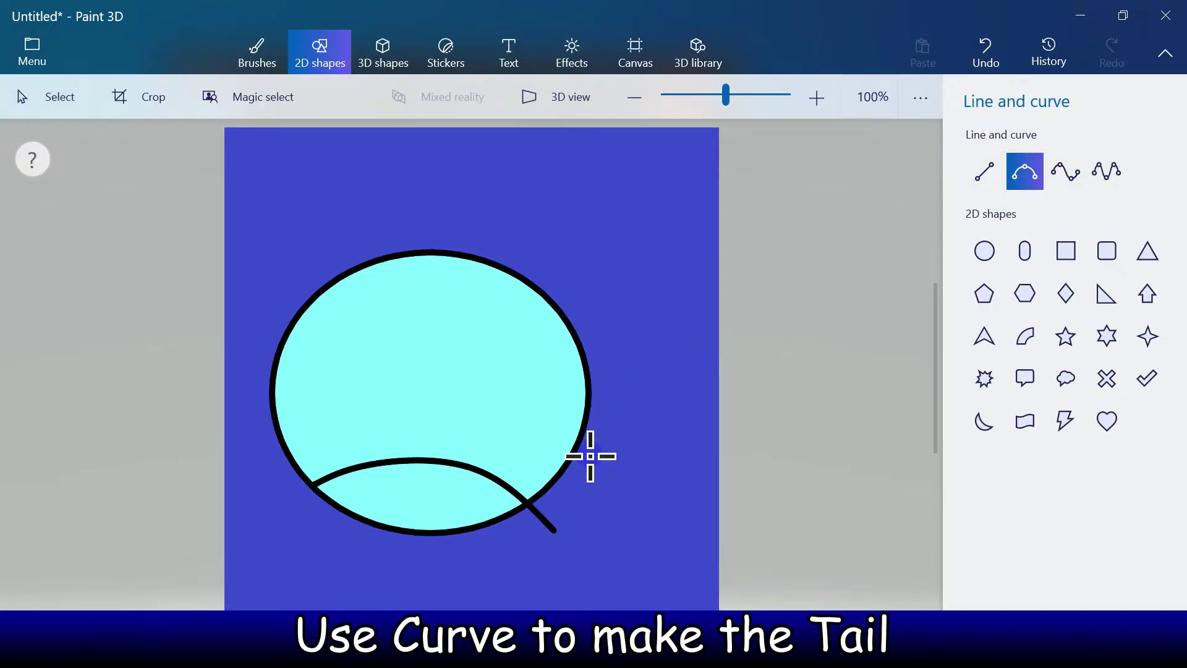
drag(592, 461, 556, 532)
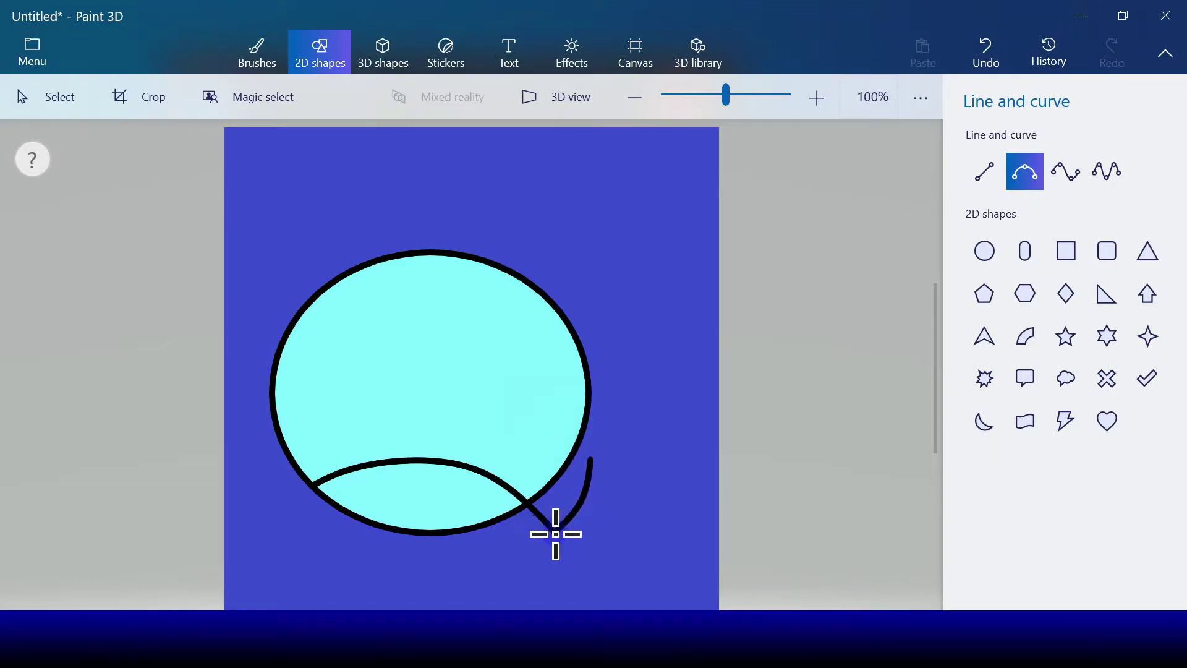
click(650, 498)
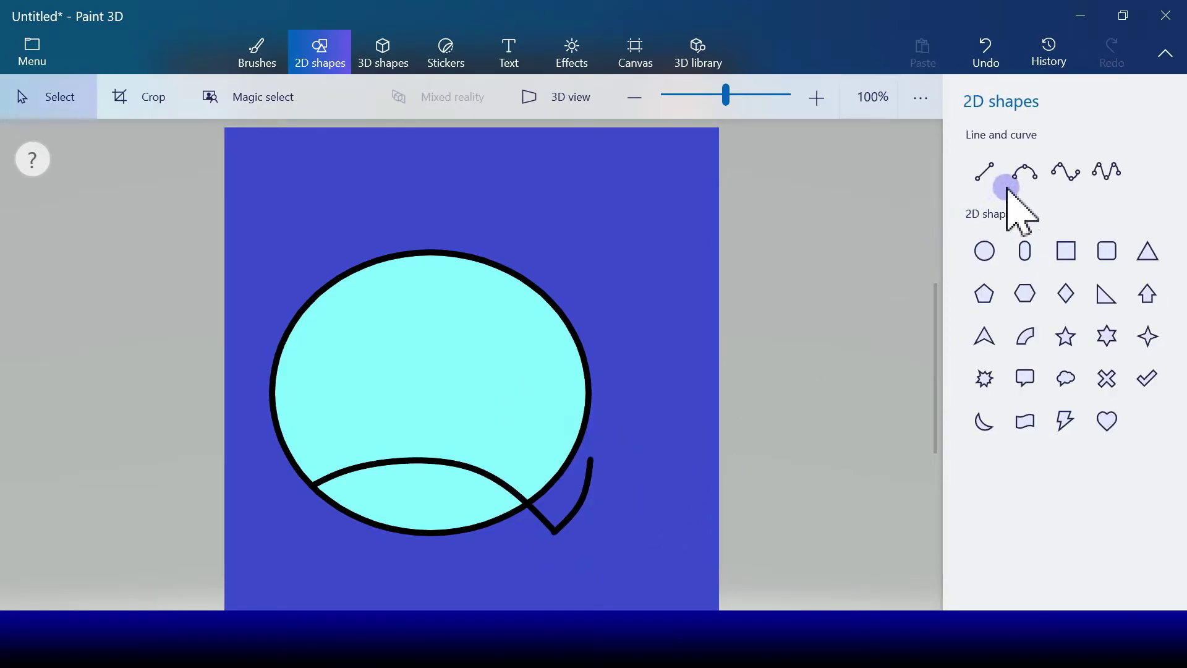
Step: Draw two 3-point curves for the tail stem's upper and lower edges, running up and outward from the body's right edge and the previous curve's end
click(1025, 180)
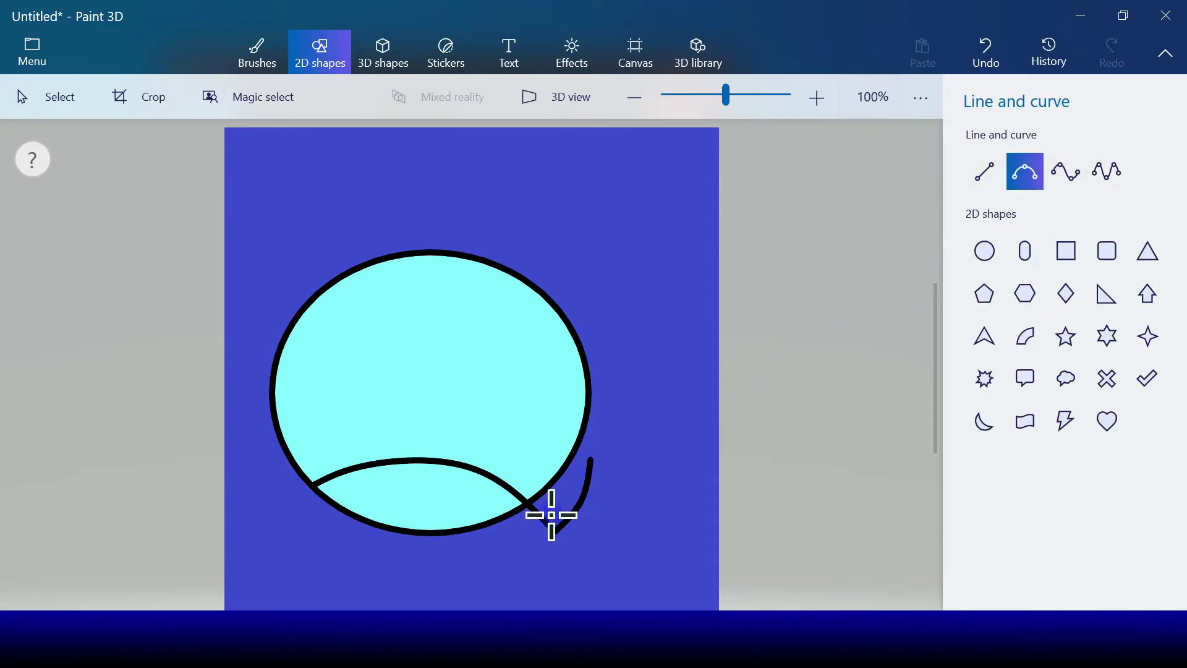
click(588, 413)
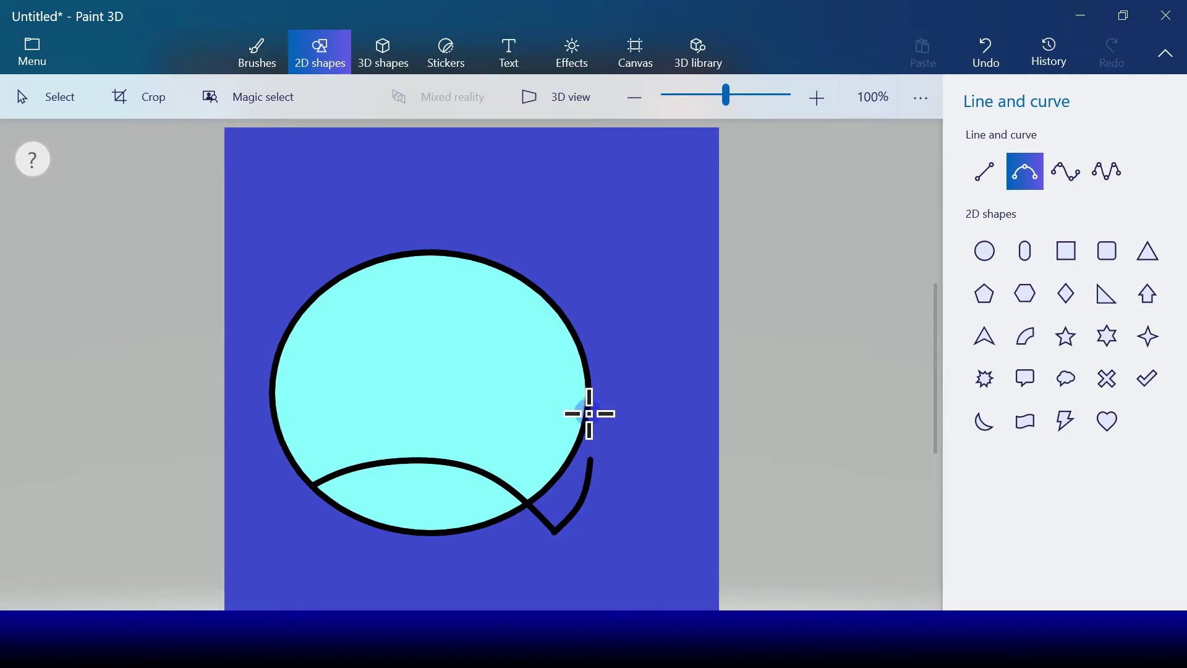
drag(587, 413, 642, 388)
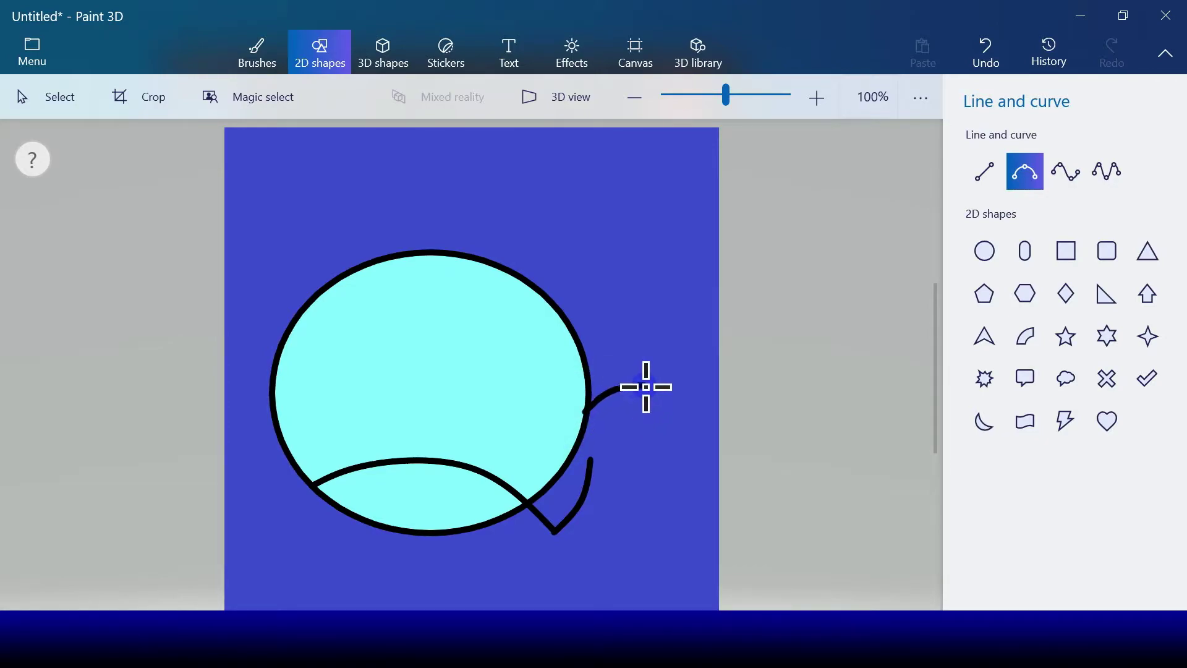
drag(646, 391, 636, 392)
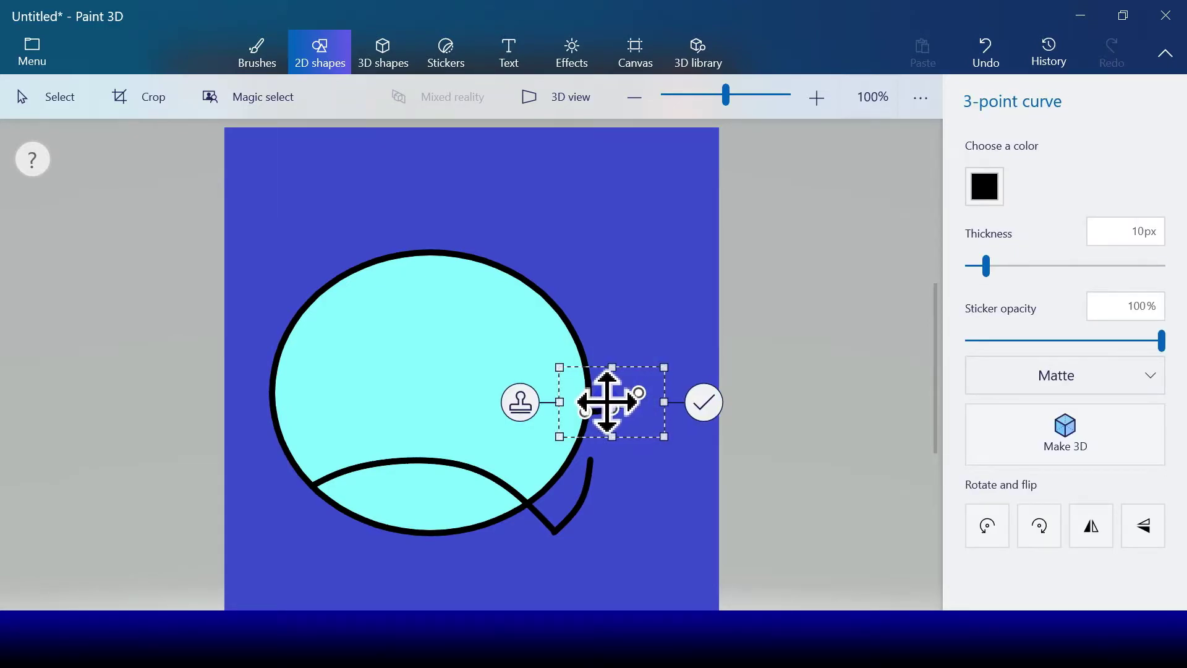
click(708, 402)
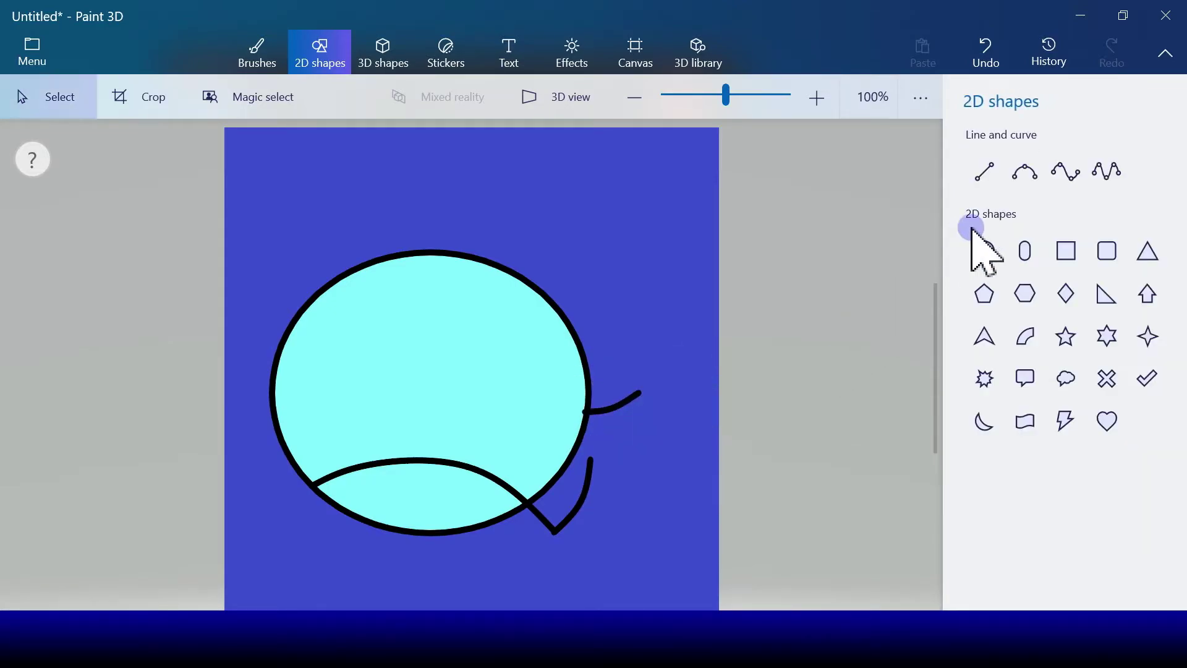
click(1025, 173)
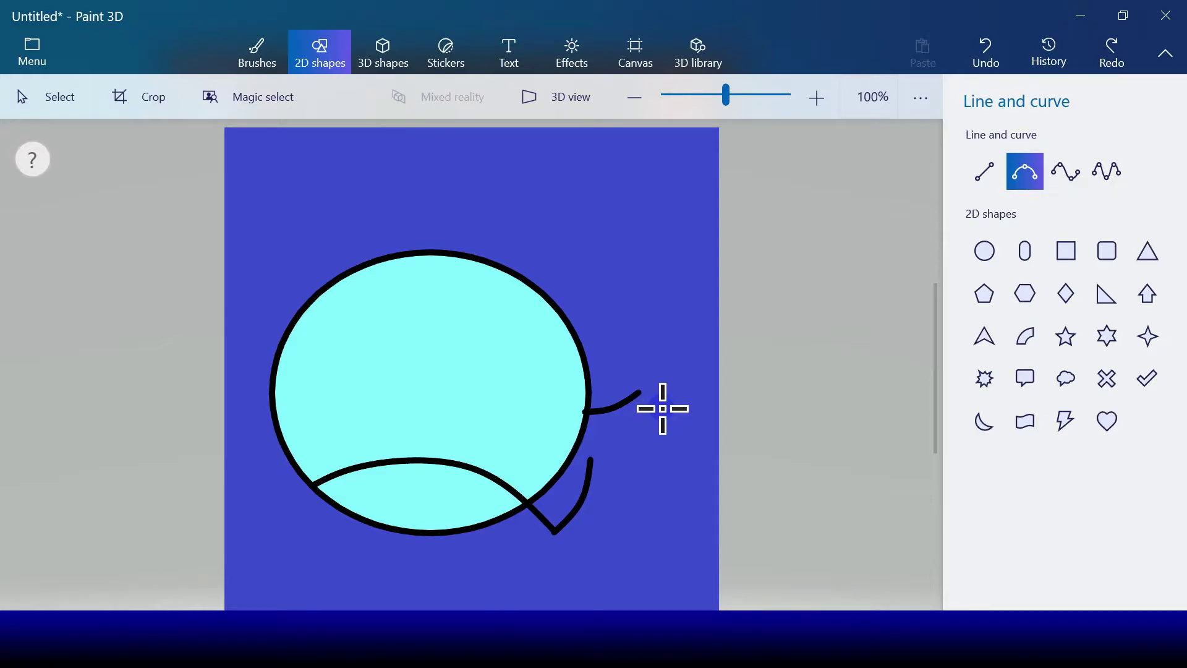
drag(661, 405, 594, 459)
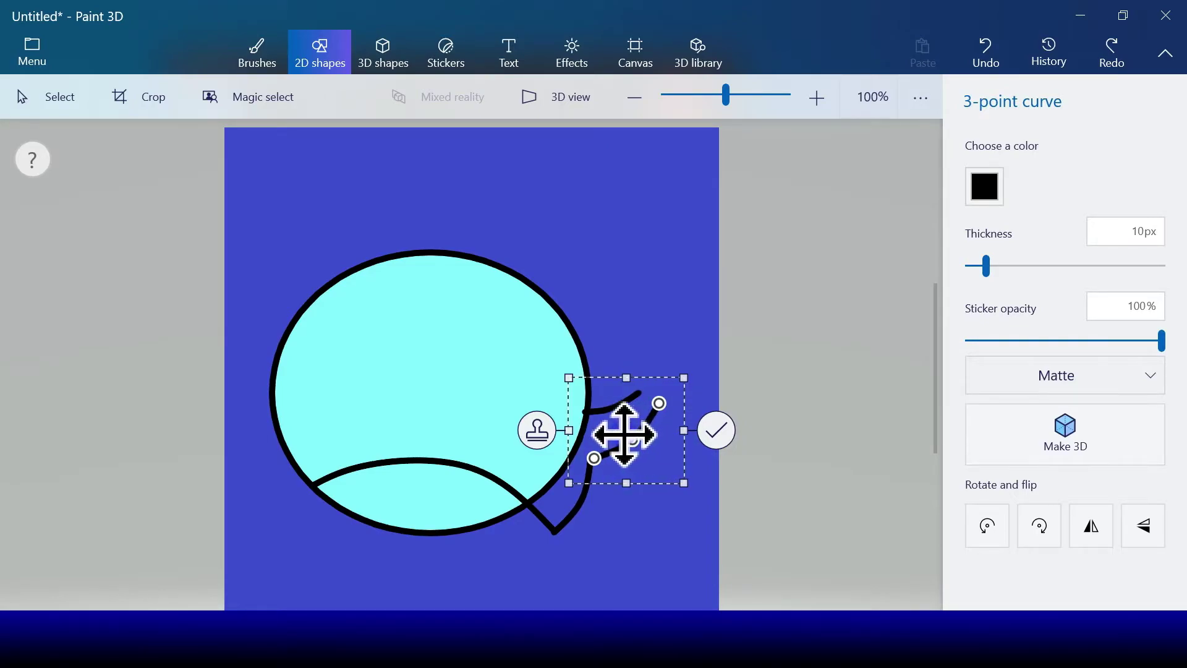
click(715, 429)
Step: Draw two 3-point curves for the tail fin's outer edges, one rising from the stem's upper edge and one running outward from its lower edge
click(1025, 172)
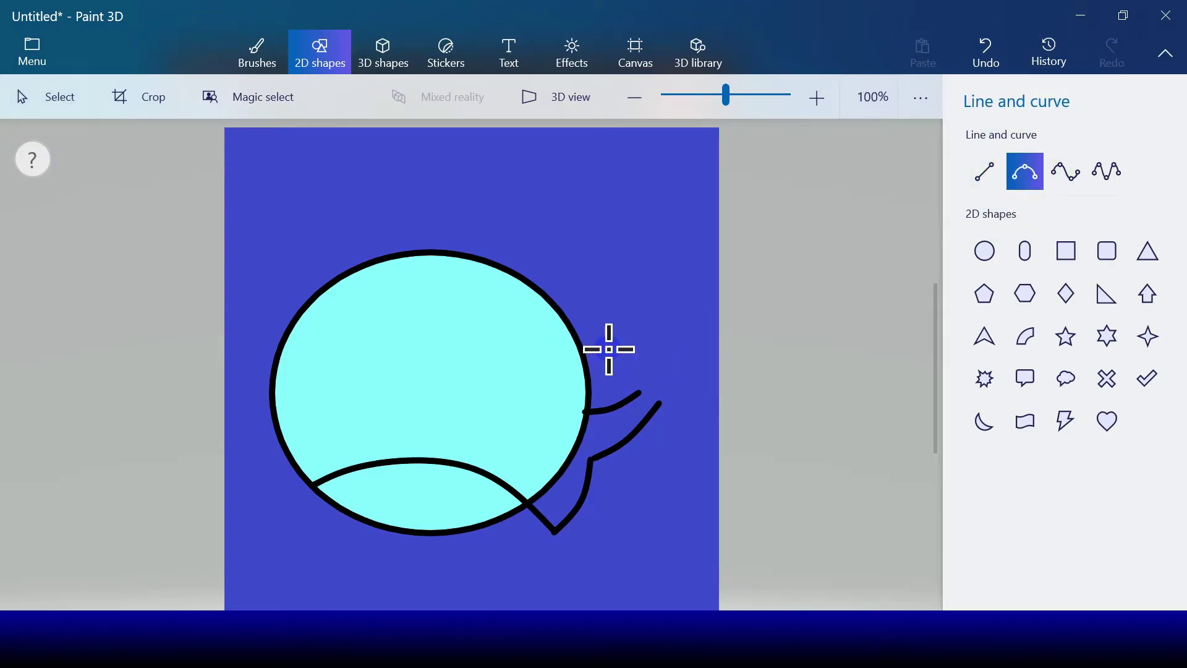
drag(613, 346, 636, 392)
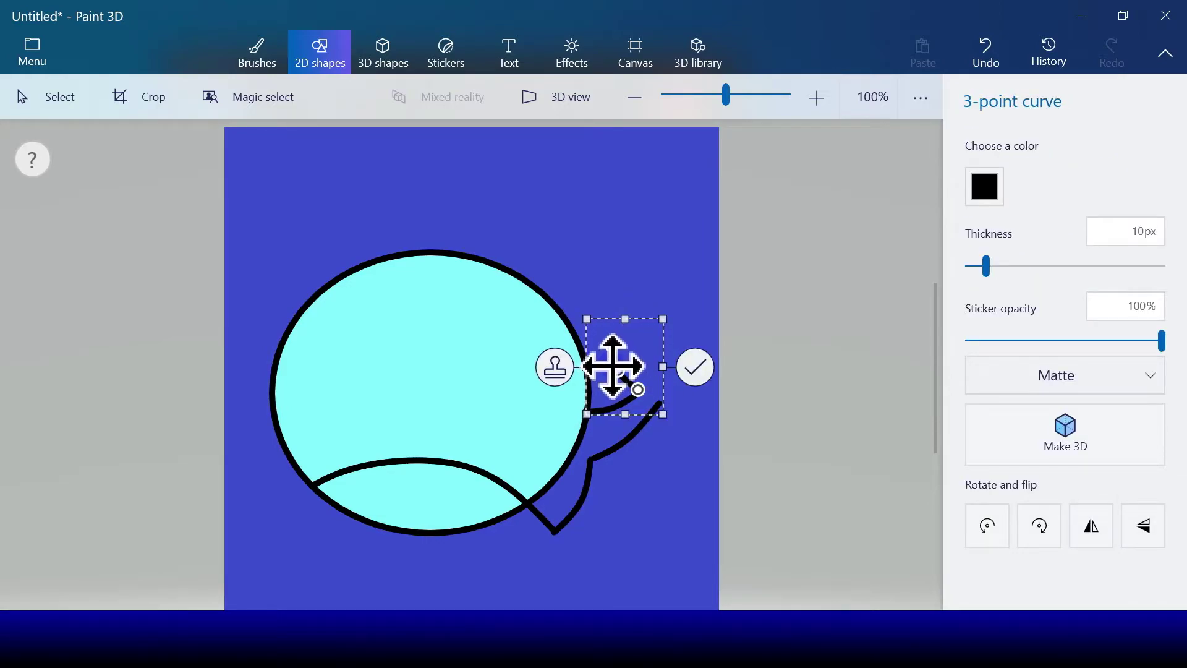
click(696, 368)
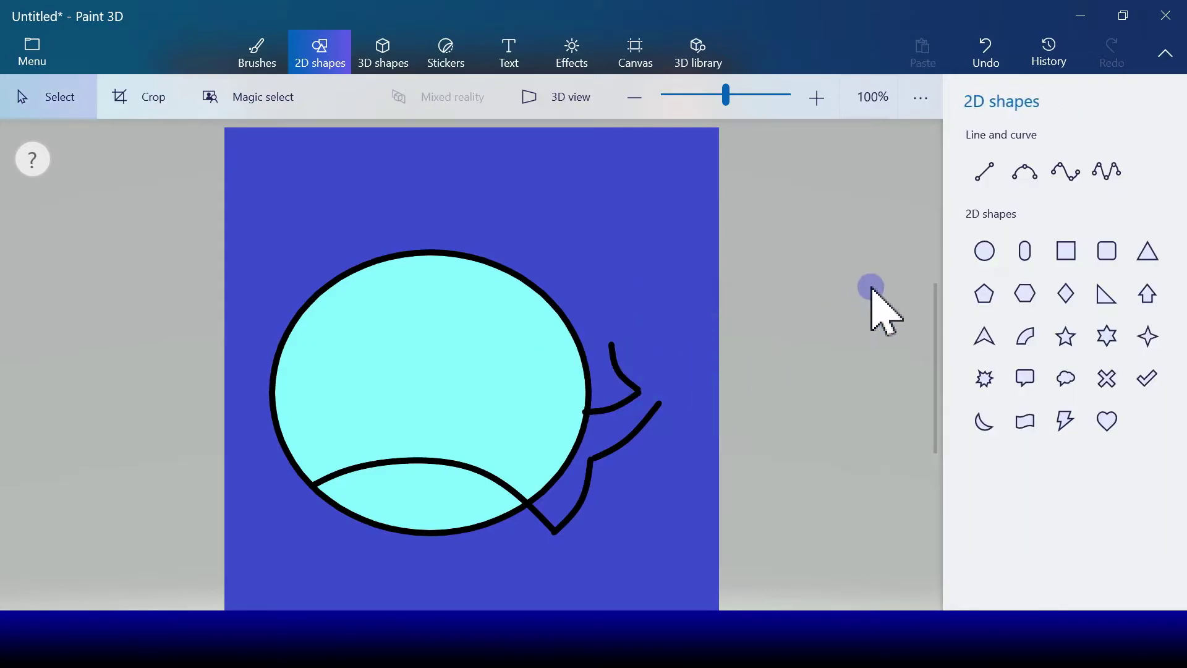
click(1024, 180)
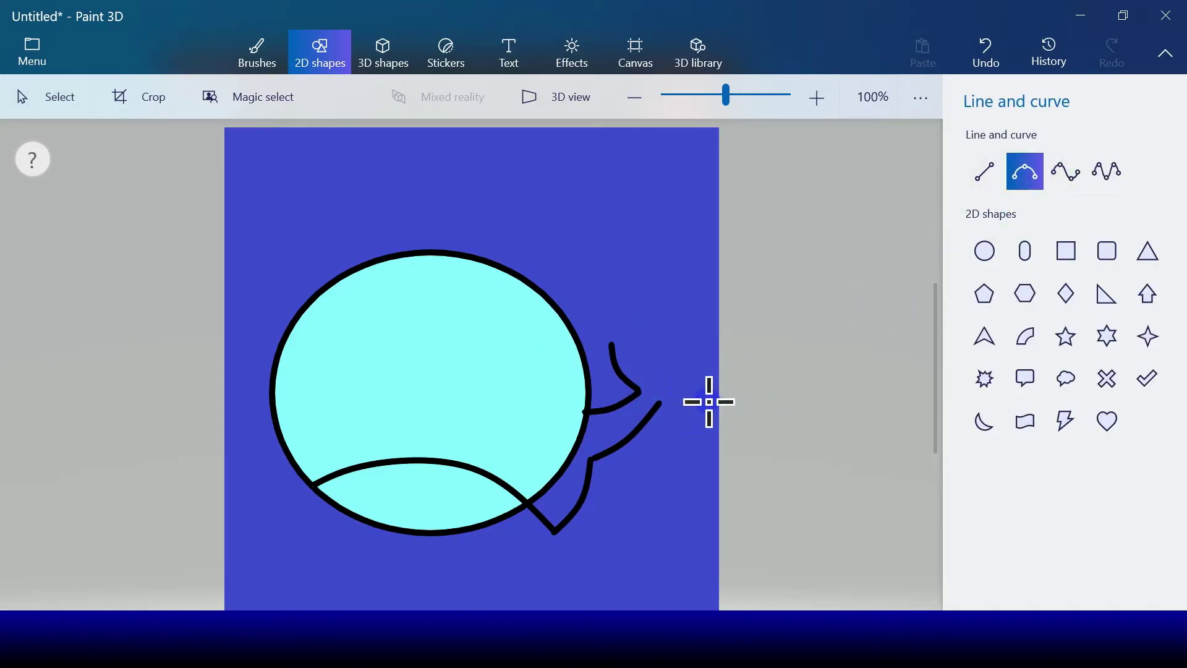
drag(711, 405, 659, 402)
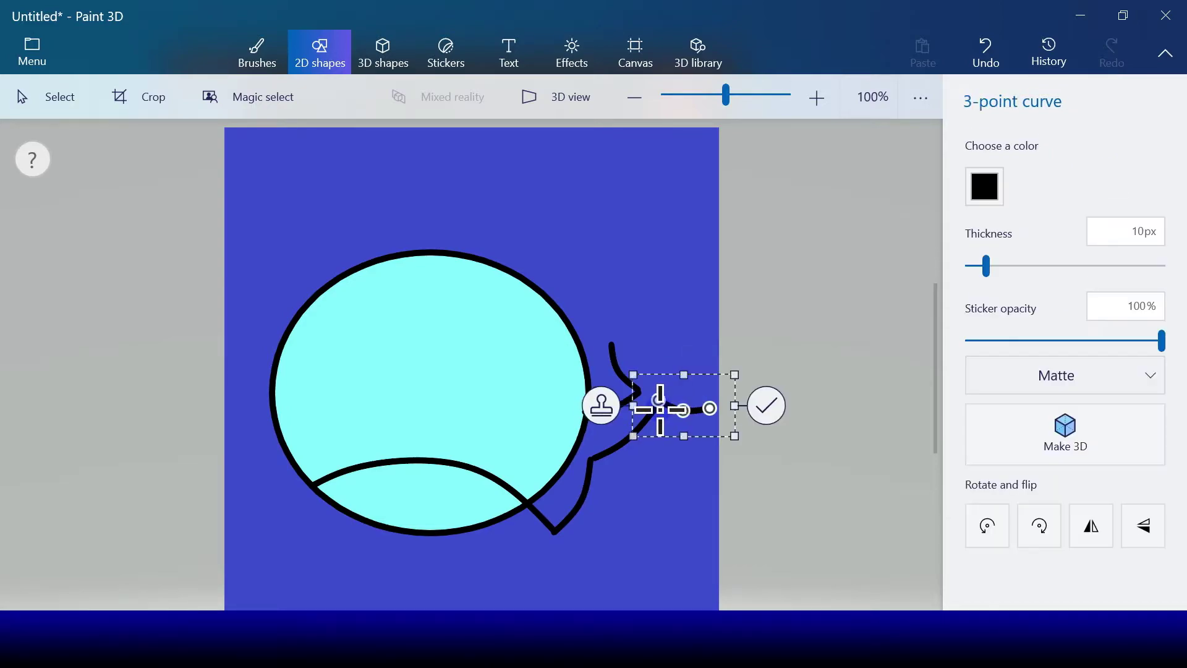
click(774, 407)
Step: Close the forked tail with two outward-bowed 3-point curves running from a shared centre notch to the upper and outer fin tips
click(1024, 174)
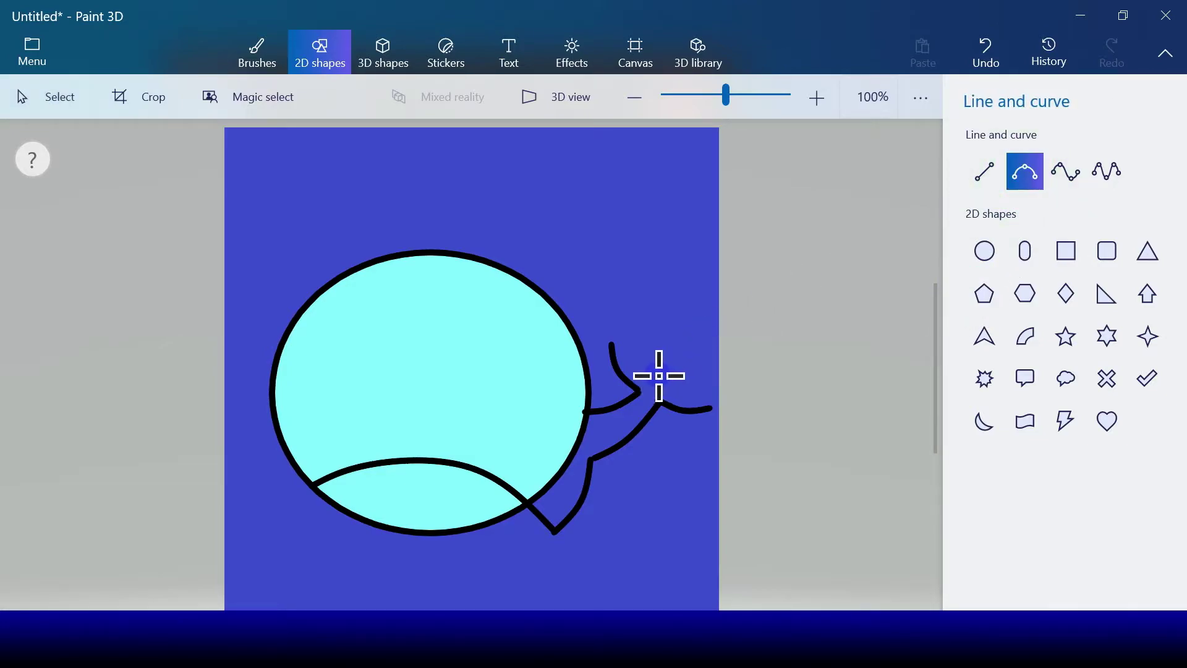
drag(658, 374, 613, 347)
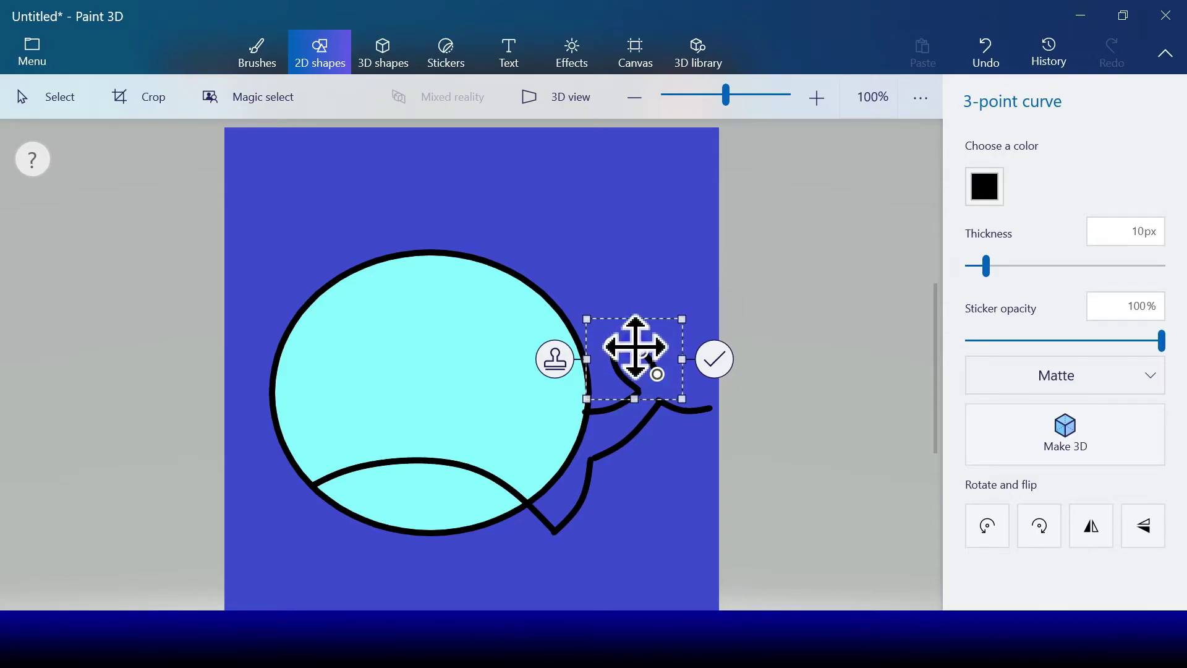
click(714, 359)
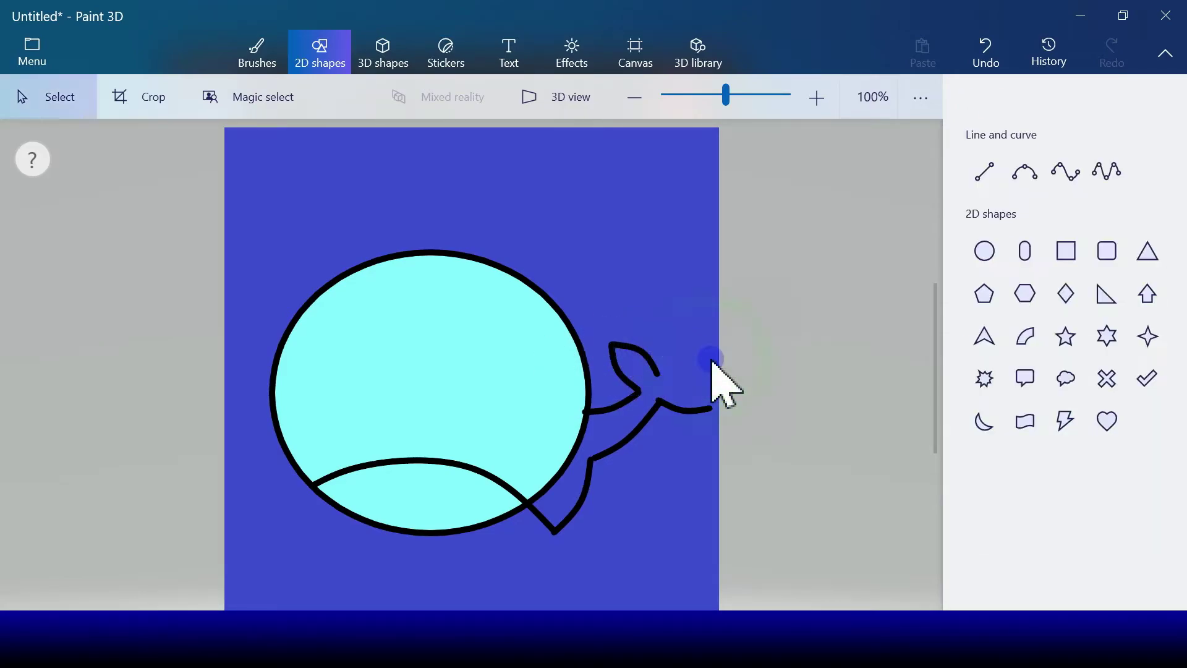
click(1024, 174)
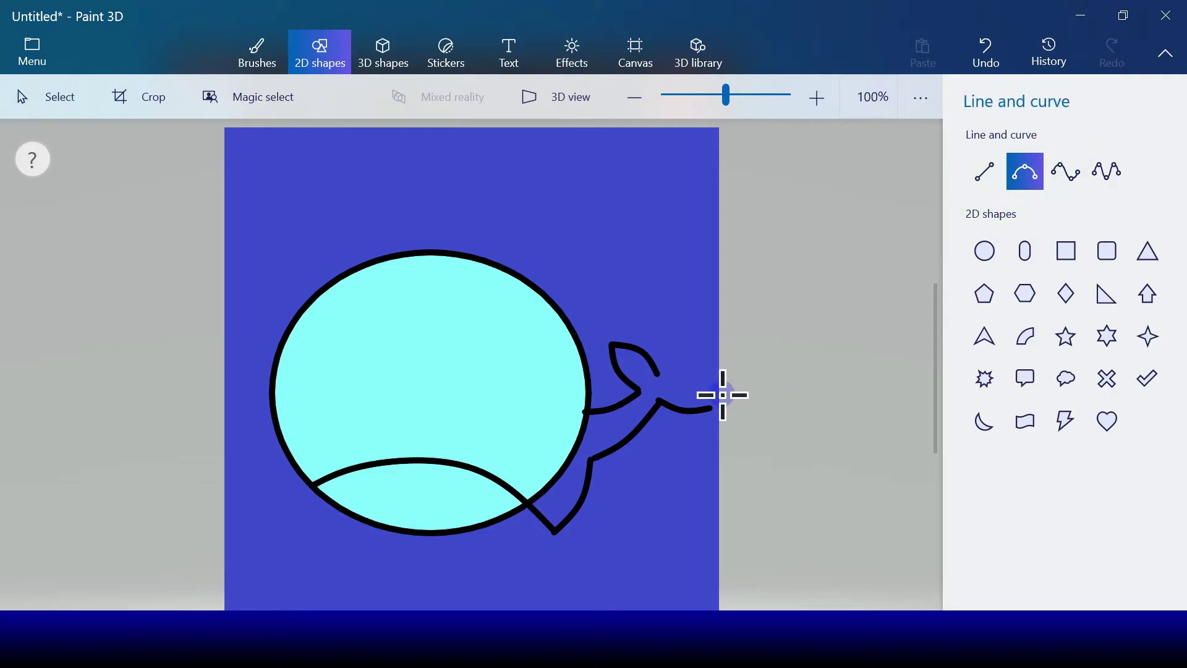
drag(658, 376, 711, 406)
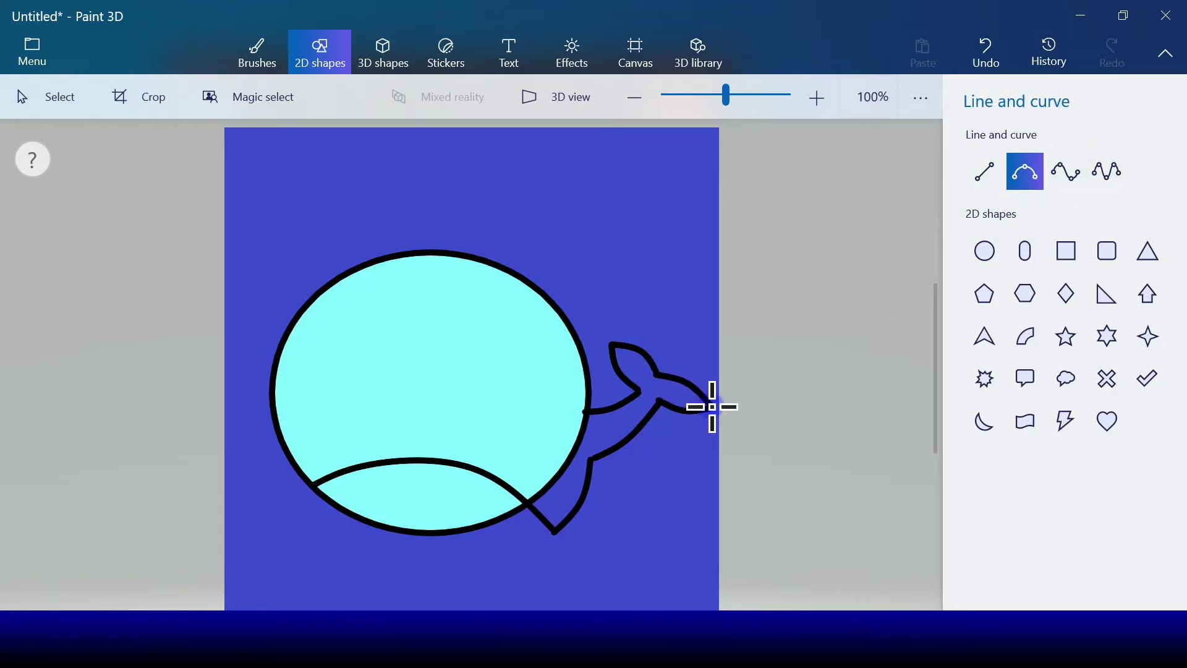
click(713, 406)
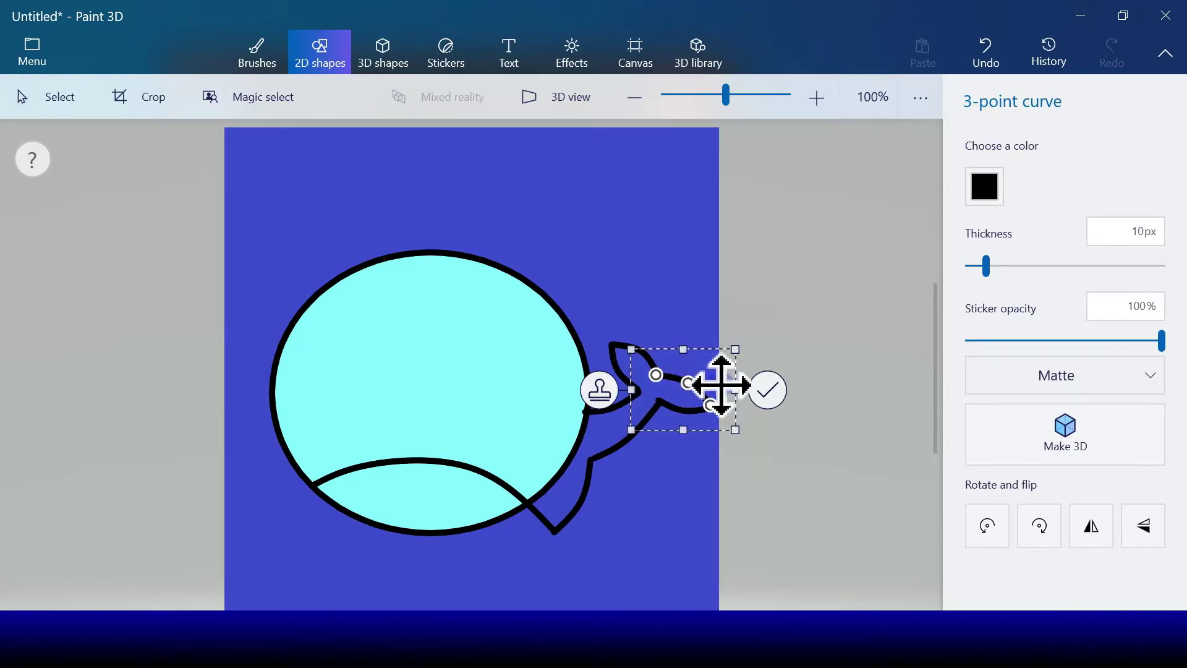
click(767, 390)
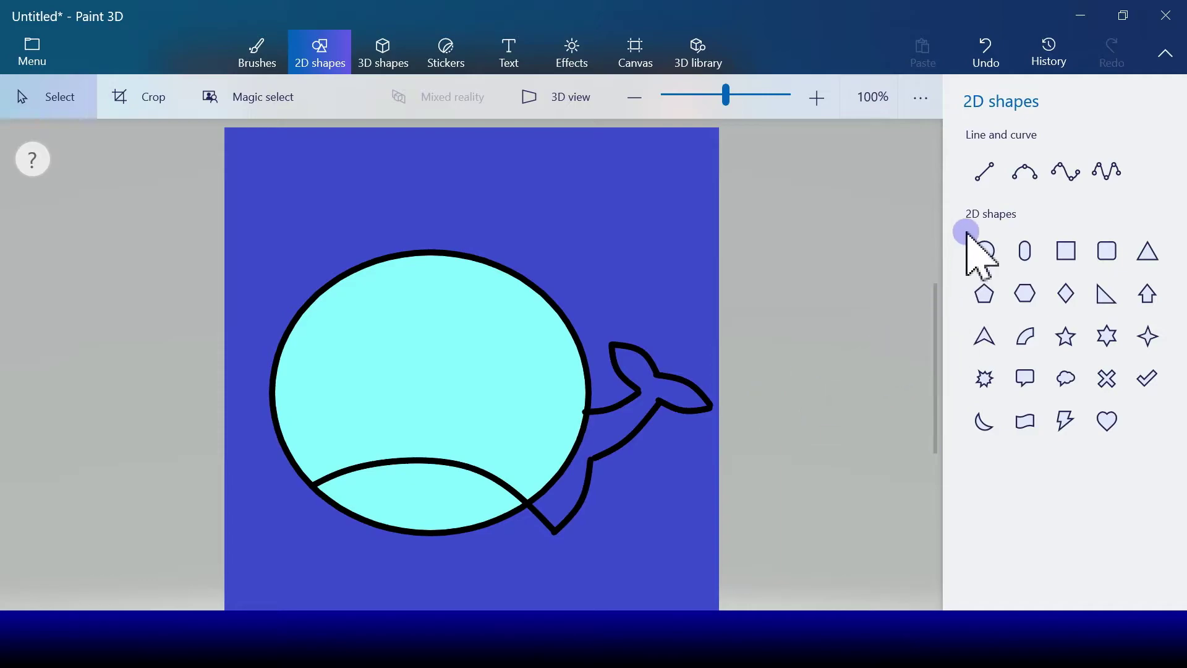
Step: Draw a small flipper below the body's lower-left edge using two black 3-point curves that meet in a pointed tip
click(1024, 171)
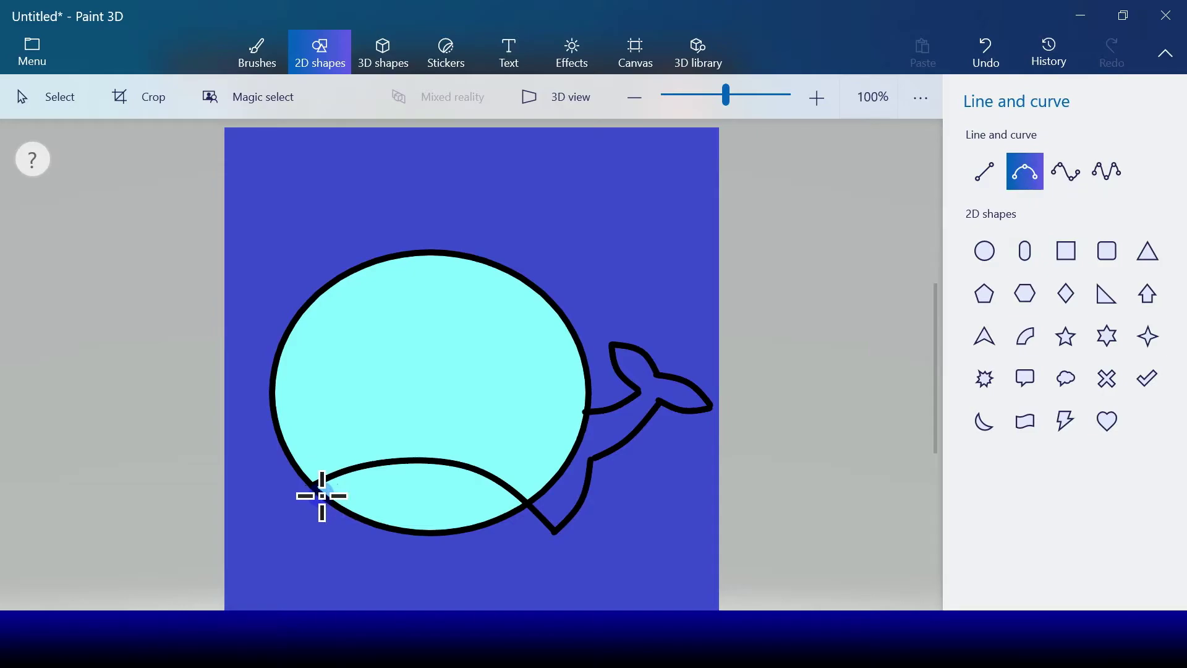
drag(322, 495, 334, 543)
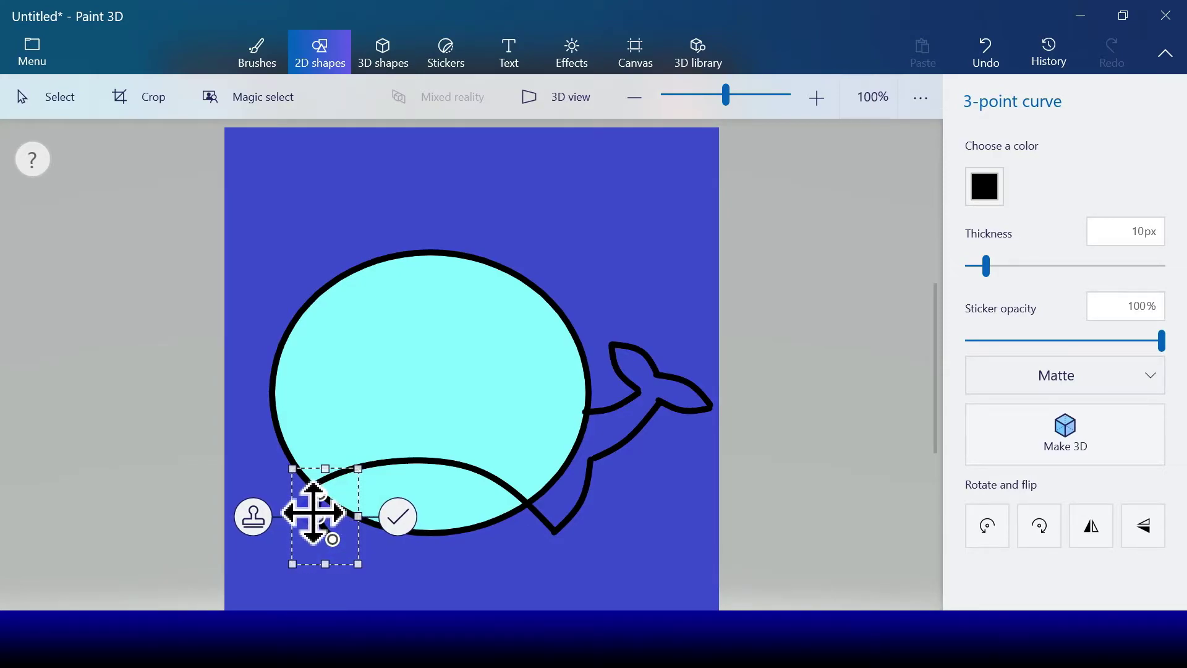
click(398, 517)
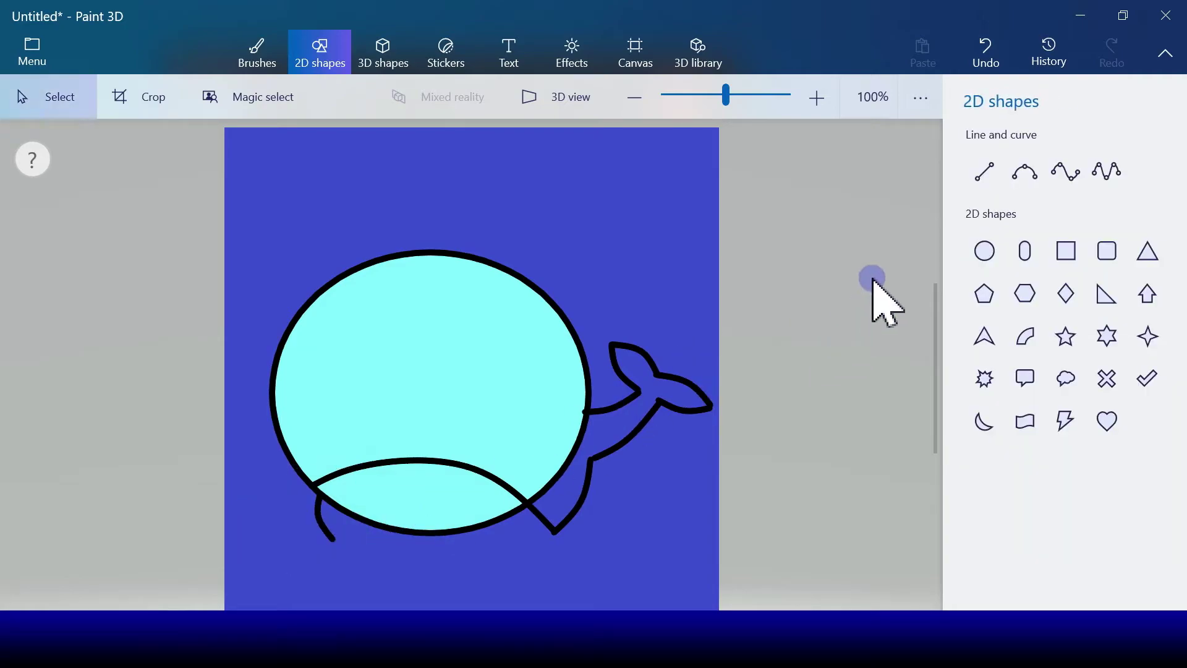
click(1025, 171)
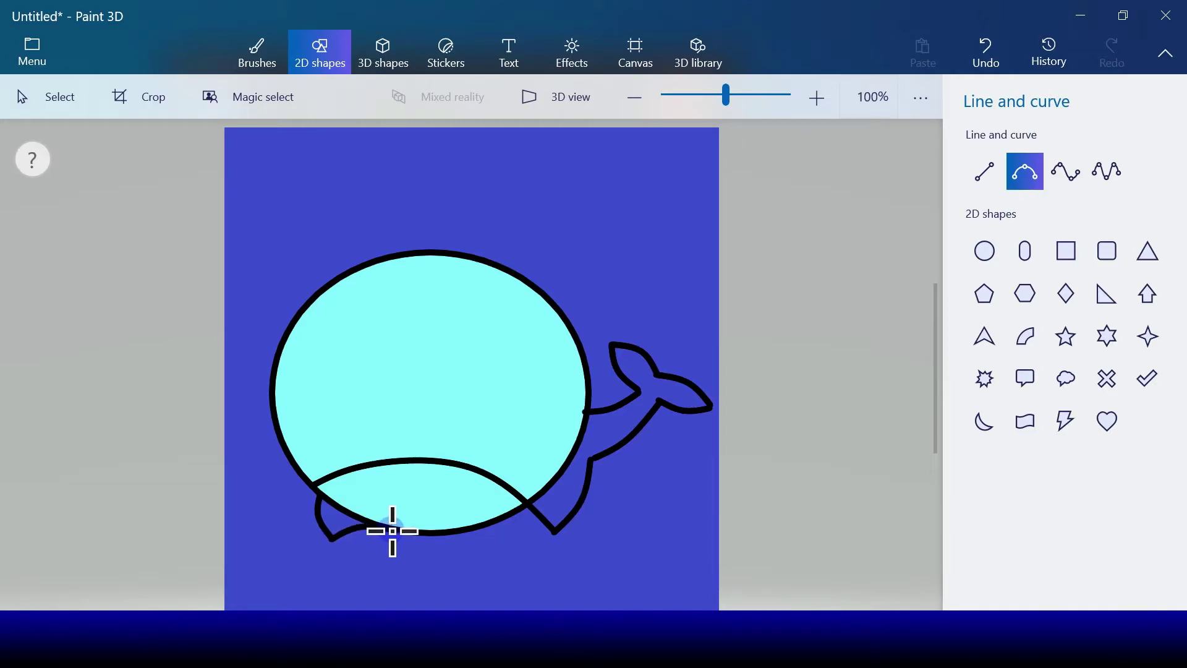
drag(392, 530, 331, 539)
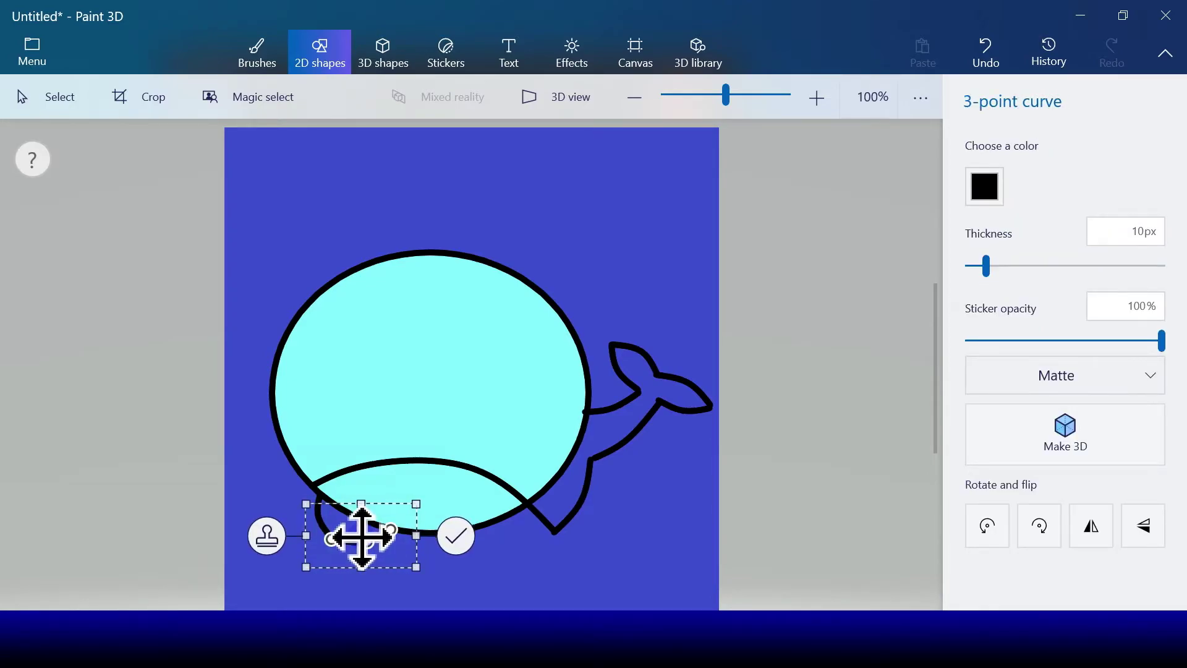
click(456, 535)
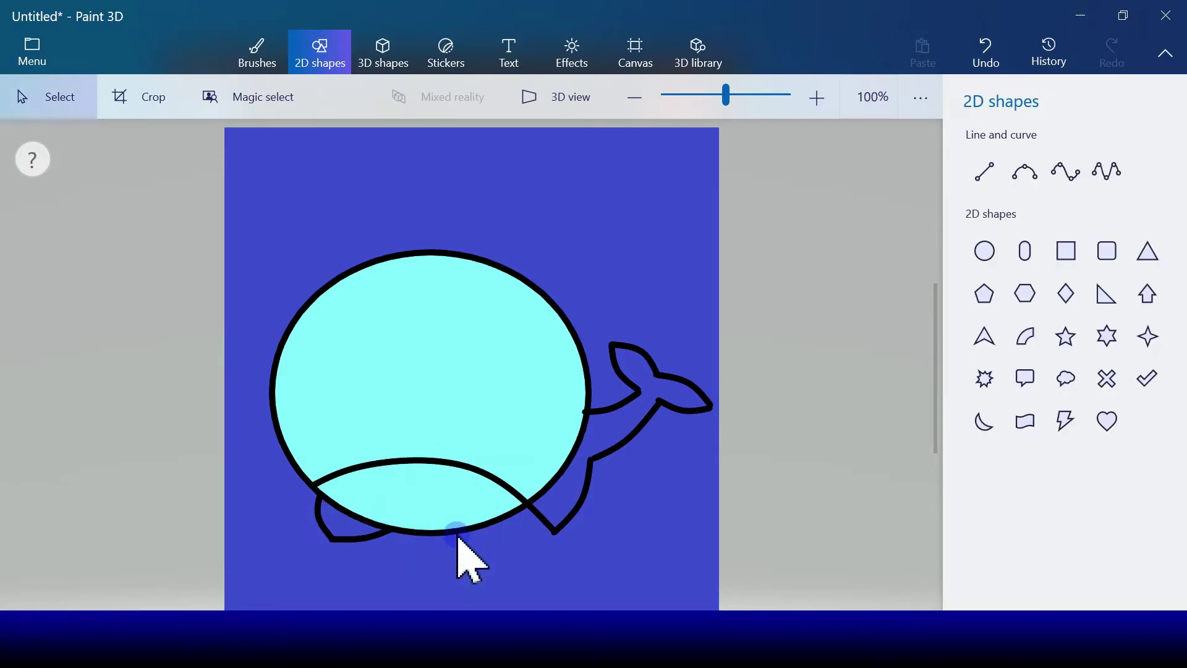
Step: Draw two slanted 3-point curves across the middle of the belly, from the belly line to the body's bottom edge, bowed toward the lower left
click(1024, 174)
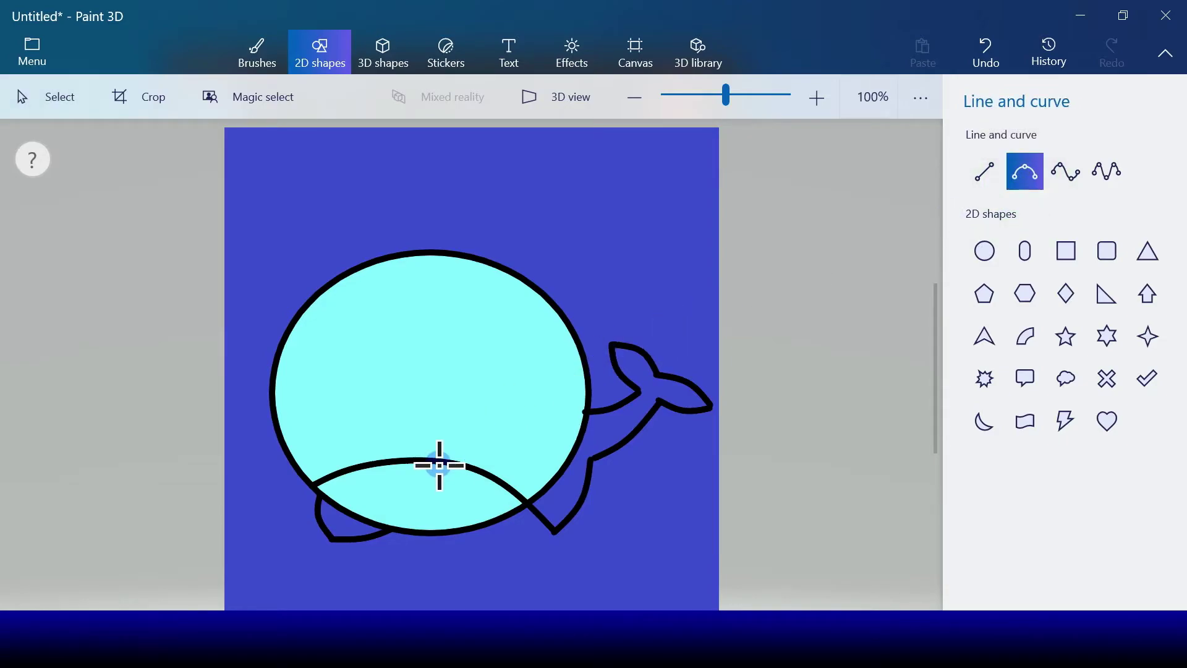
drag(364, 468, 416, 543)
drag(395, 489, 373, 496)
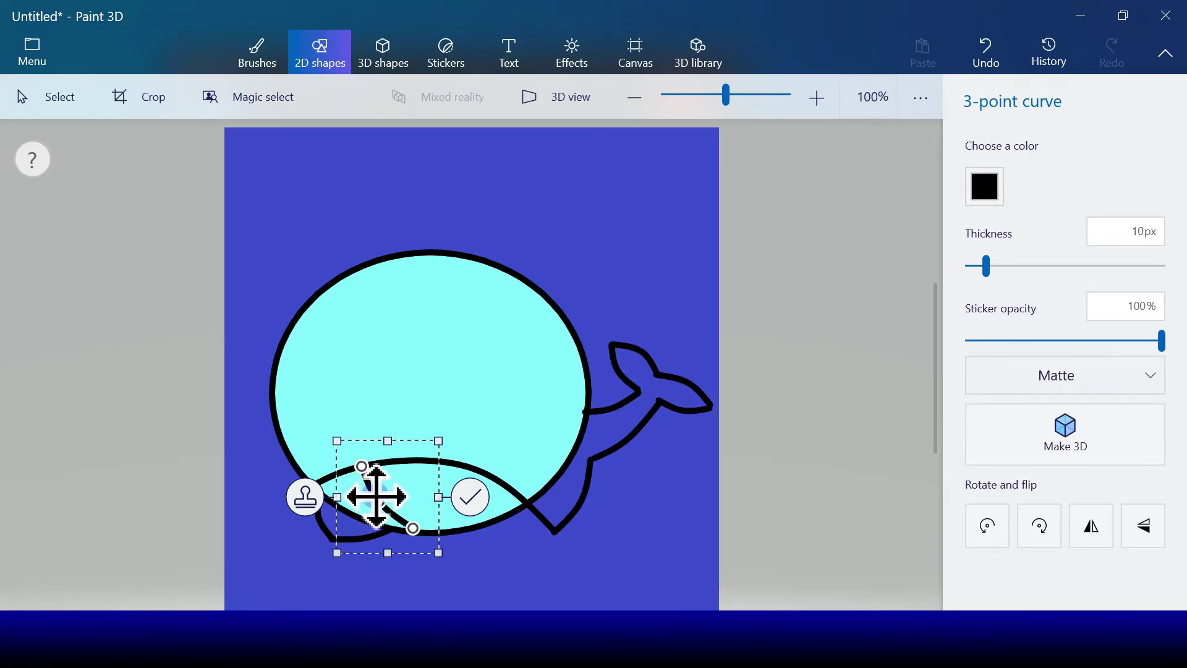
click(470, 496)
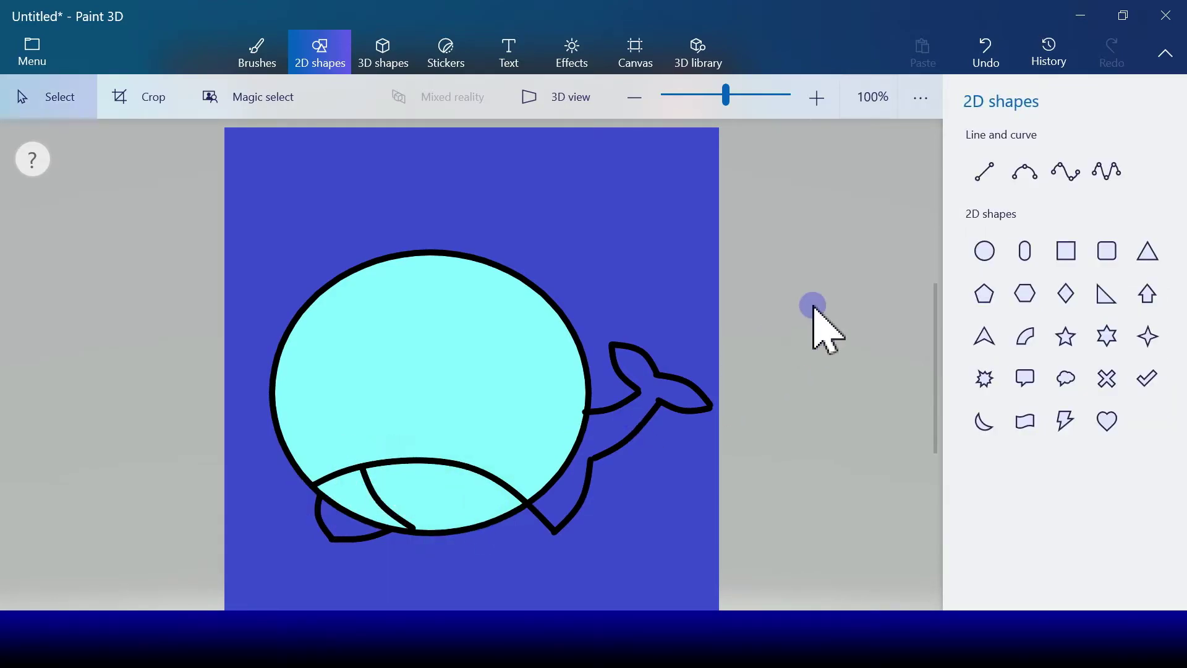
click(1026, 173)
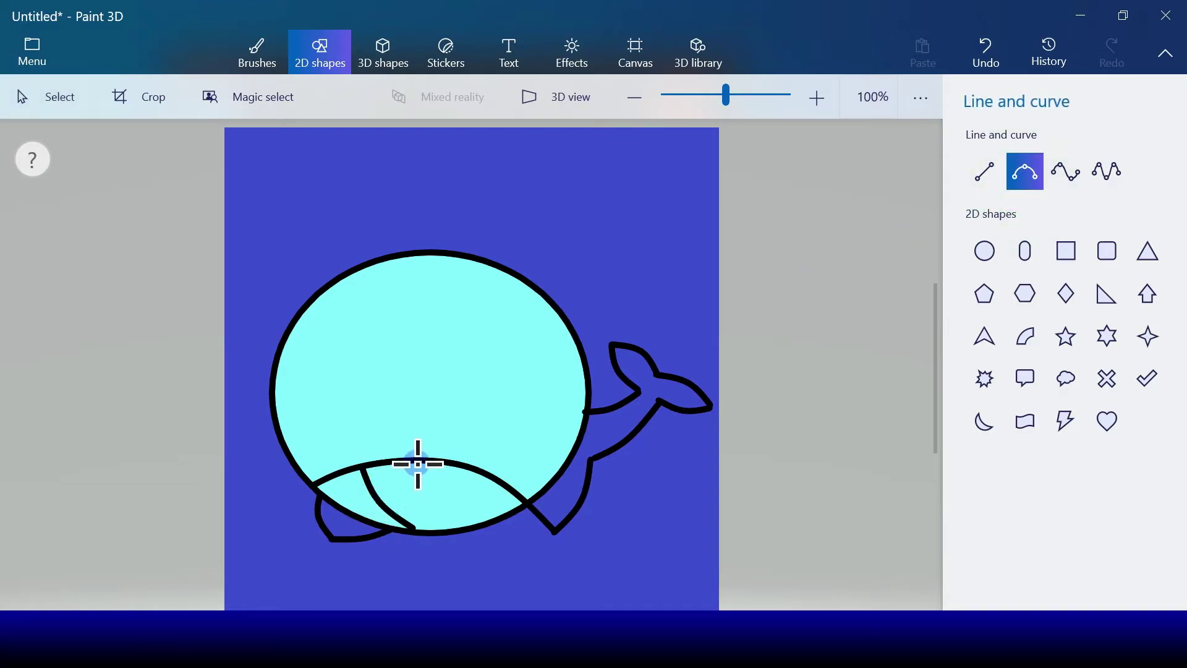
drag(418, 464, 473, 531)
drag(451, 486, 429, 494)
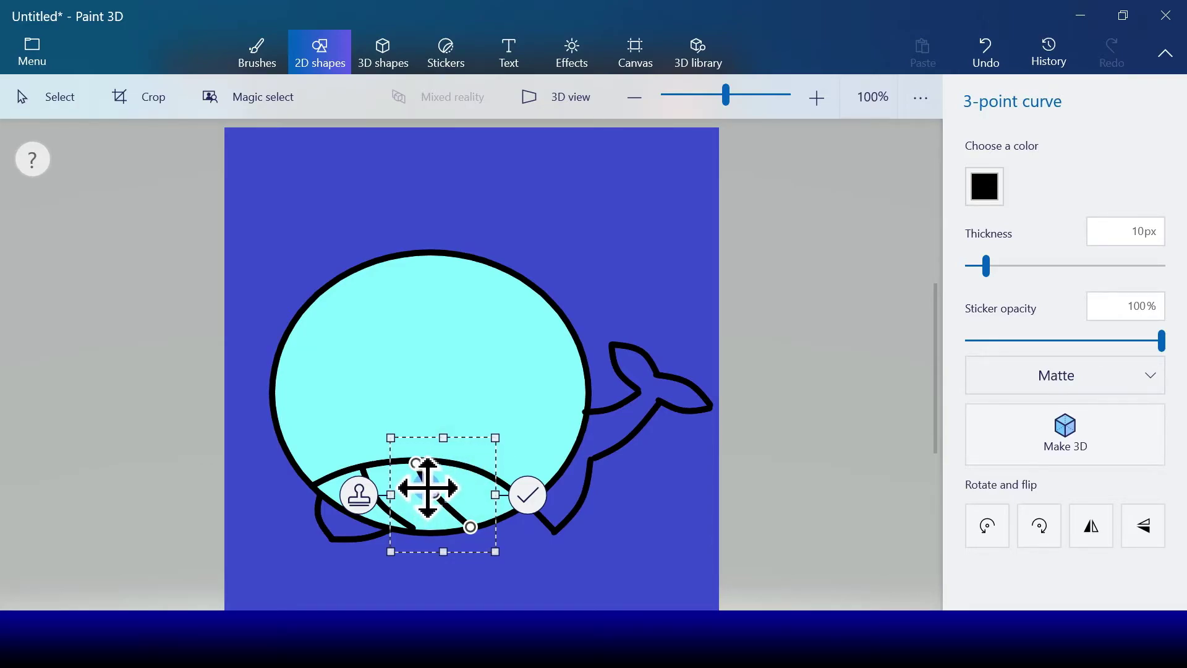
click(526, 498)
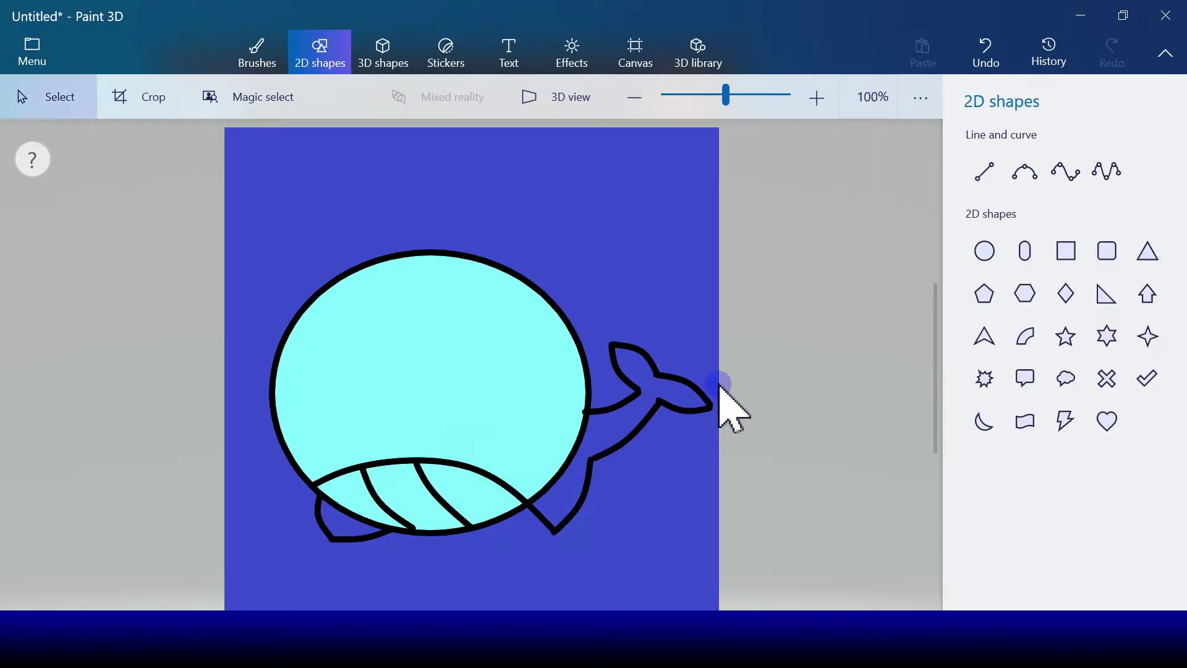
Step: Add two shorter slanted 3-point curves to the belly, one near its right end and one near its left end
click(1026, 180)
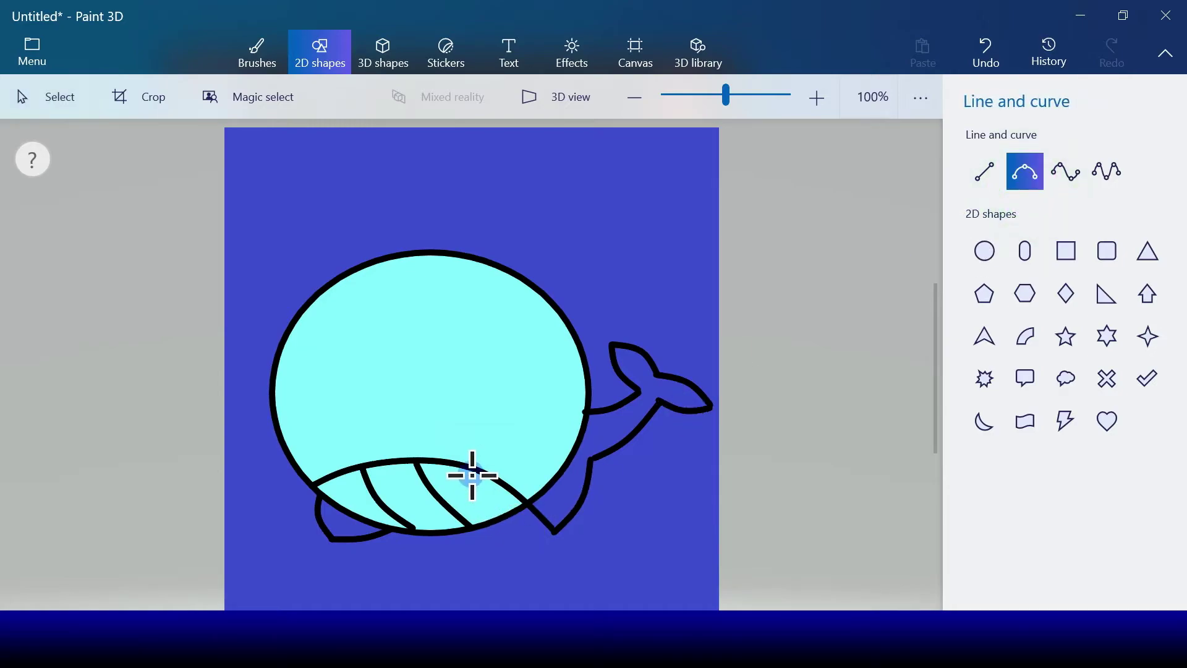
drag(473, 473, 502, 507)
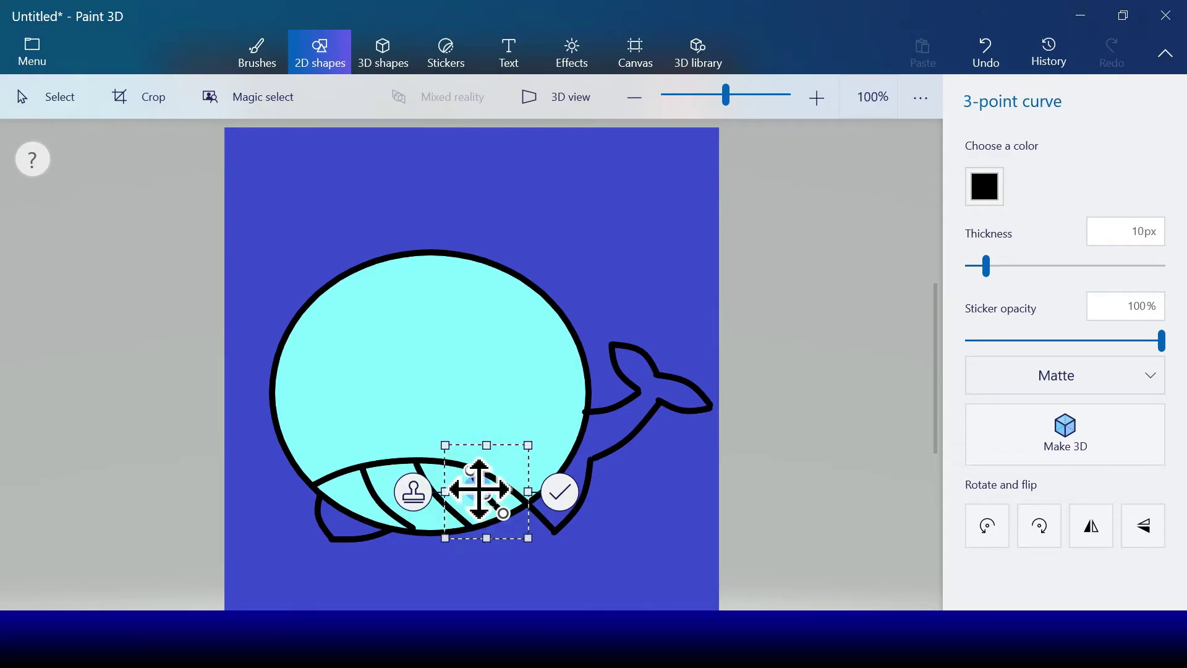
click(560, 492)
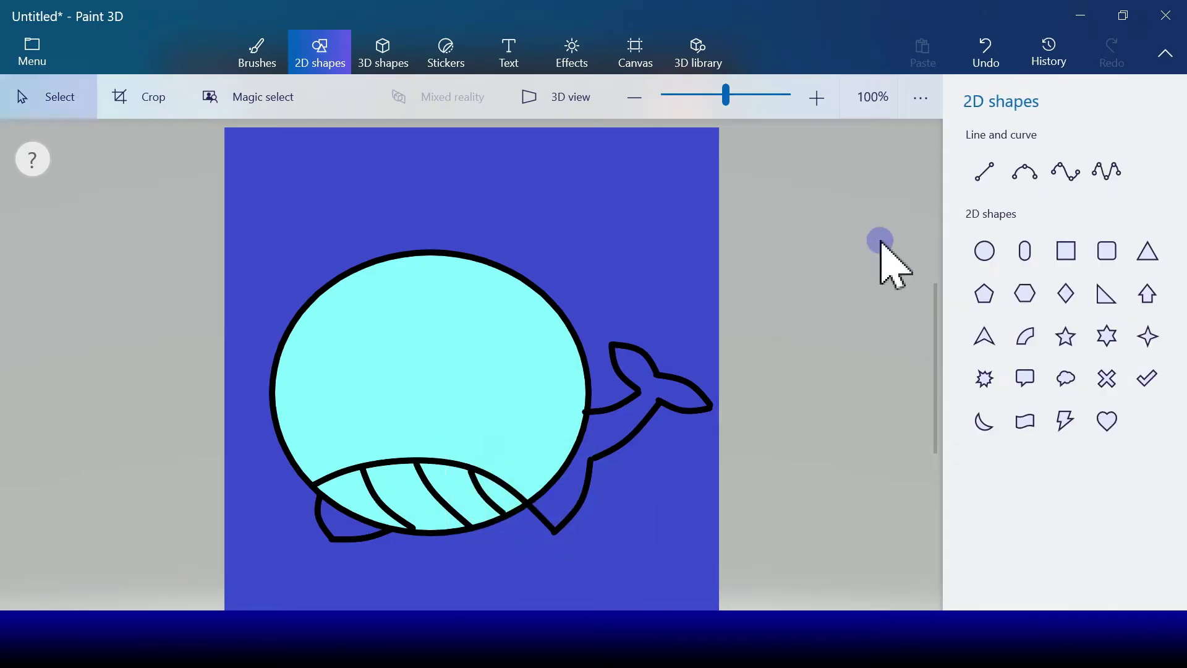
click(1023, 178)
drag(339, 477, 363, 517)
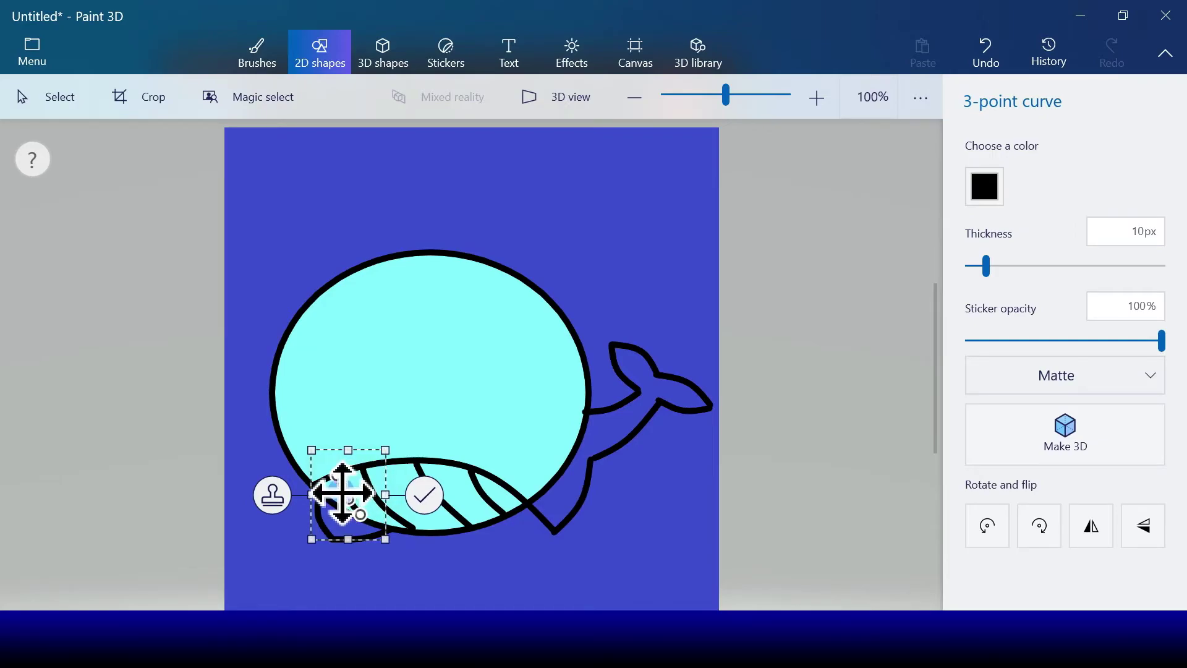
click(430, 495)
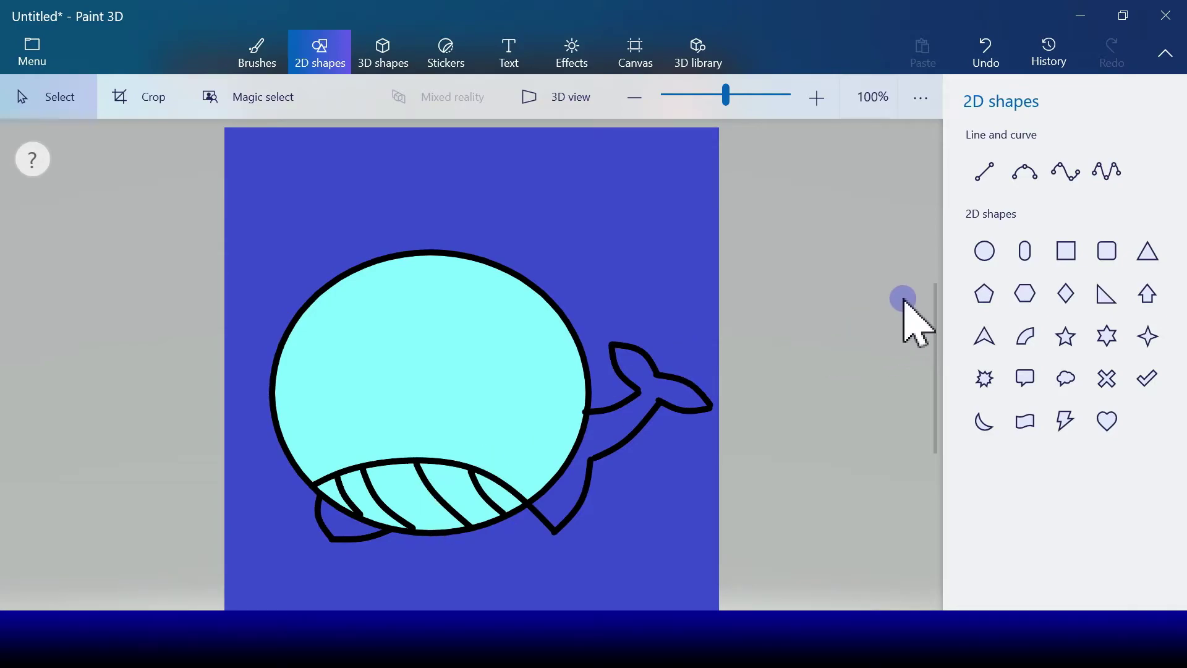
Step: Draw two closed eyes above the belly line as short, upward-arched black 3-point curves, one near each side of the face
click(1022, 177)
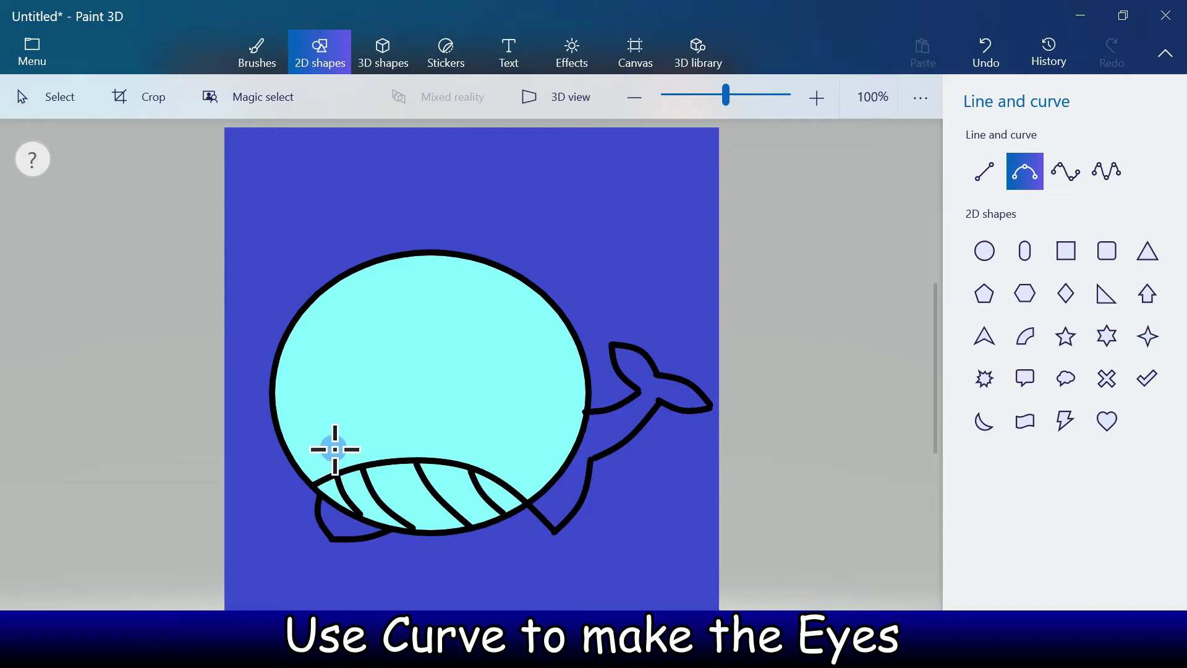
drag(334, 448, 298, 439)
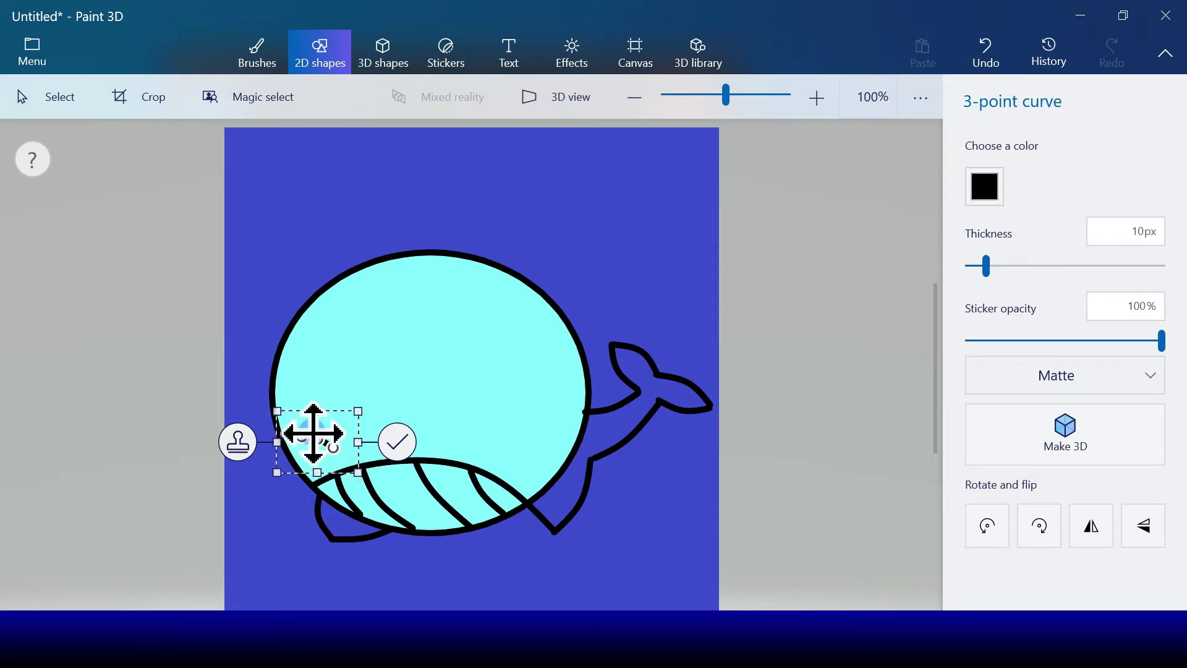
click(397, 442)
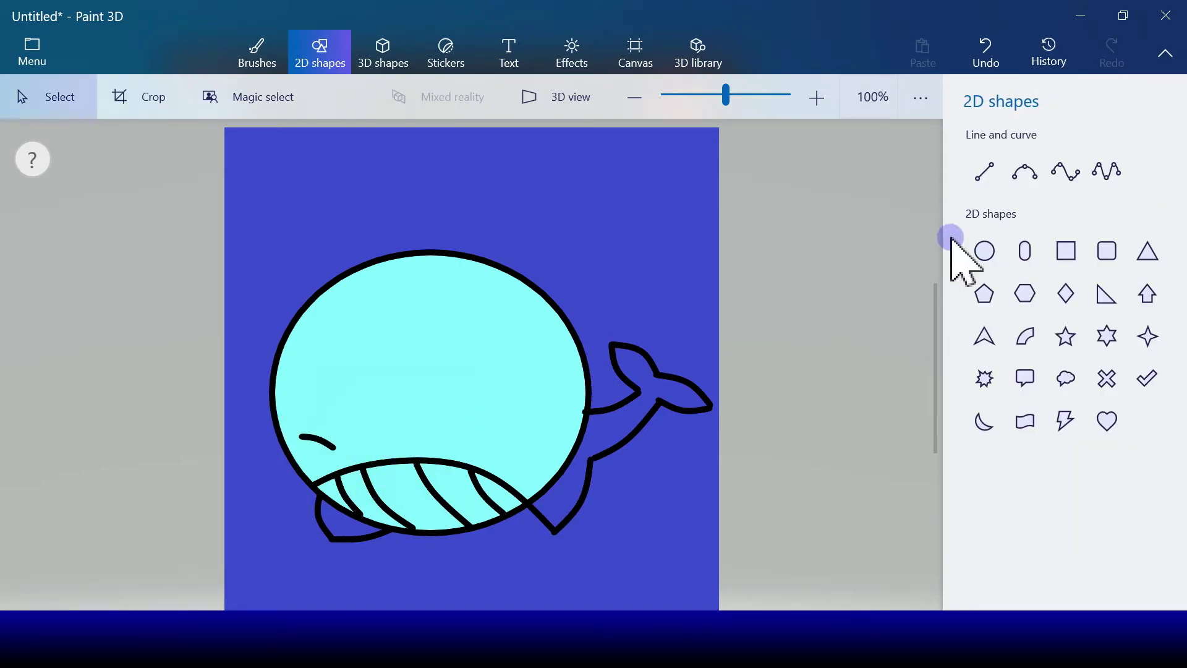
click(1025, 171)
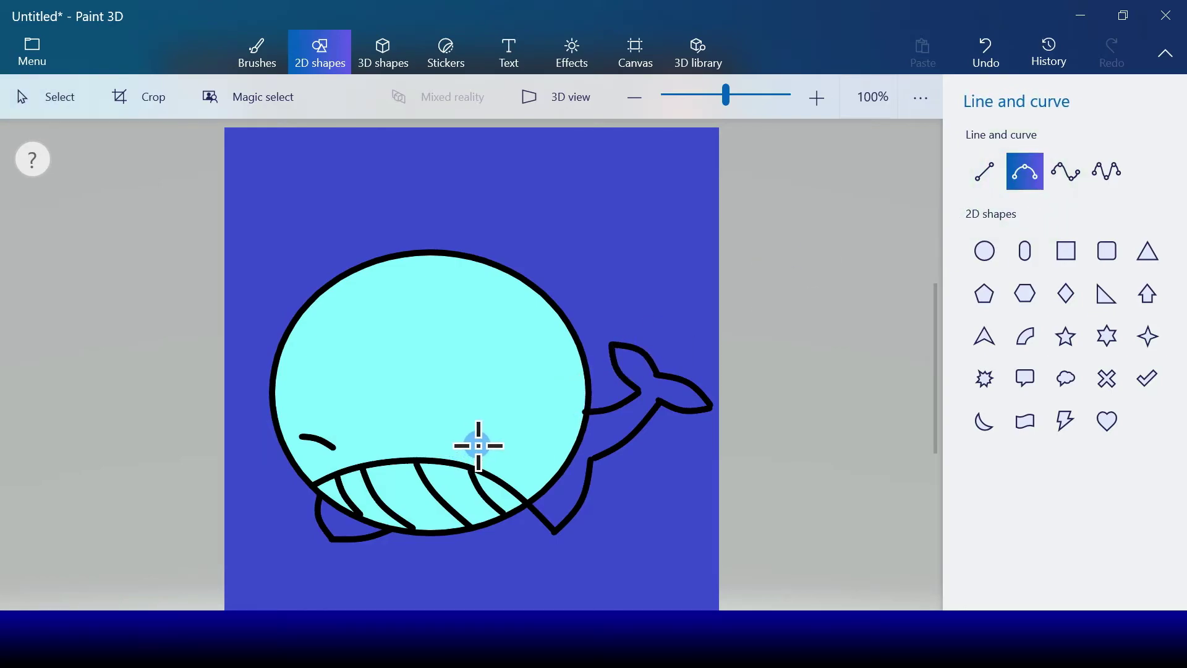
drag(478, 445, 513, 436)
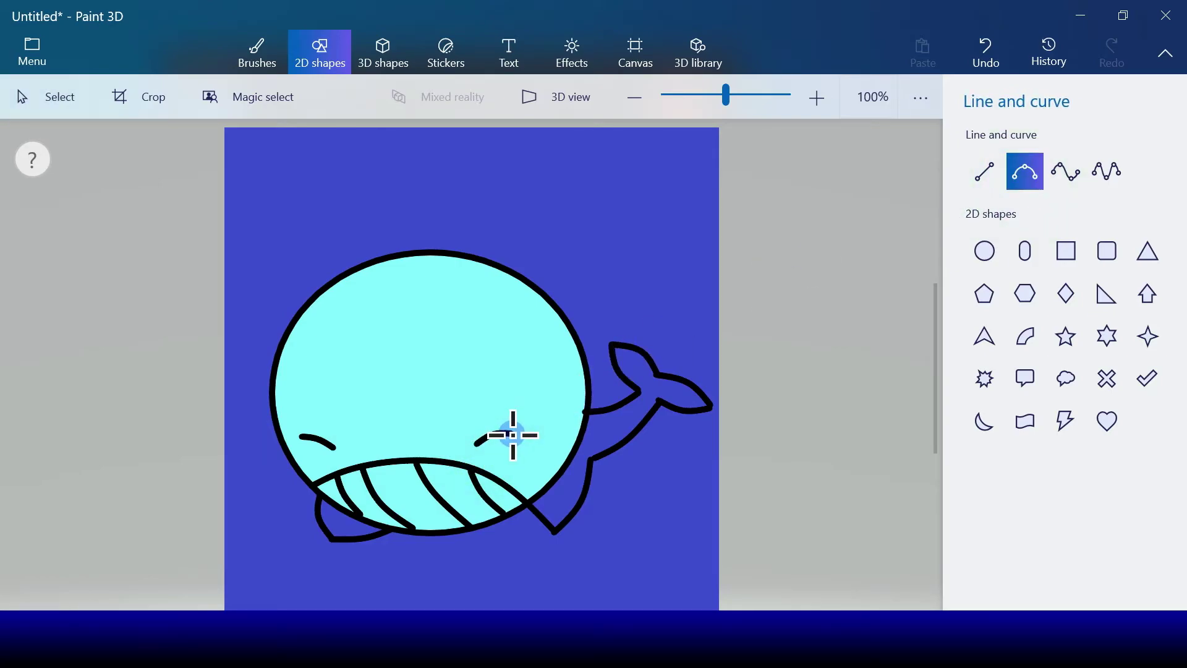
click(572, 438)
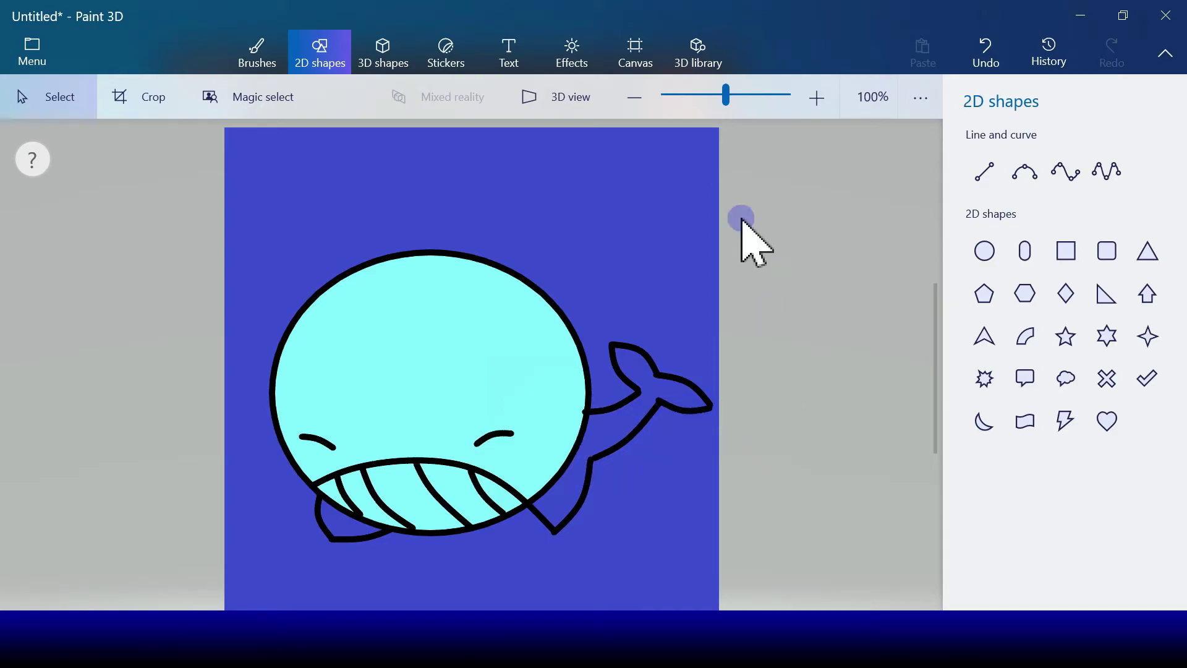
Step: Fill all five belly sections between the slanted lines with white
click(251, 53)
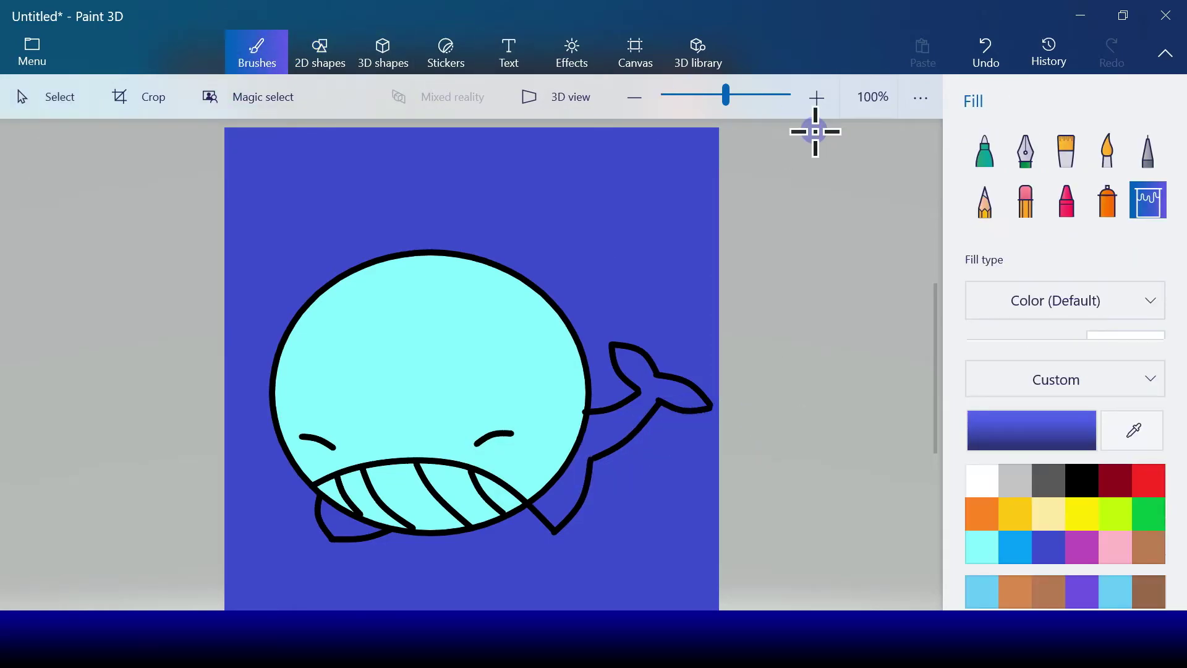
click(990, 477)
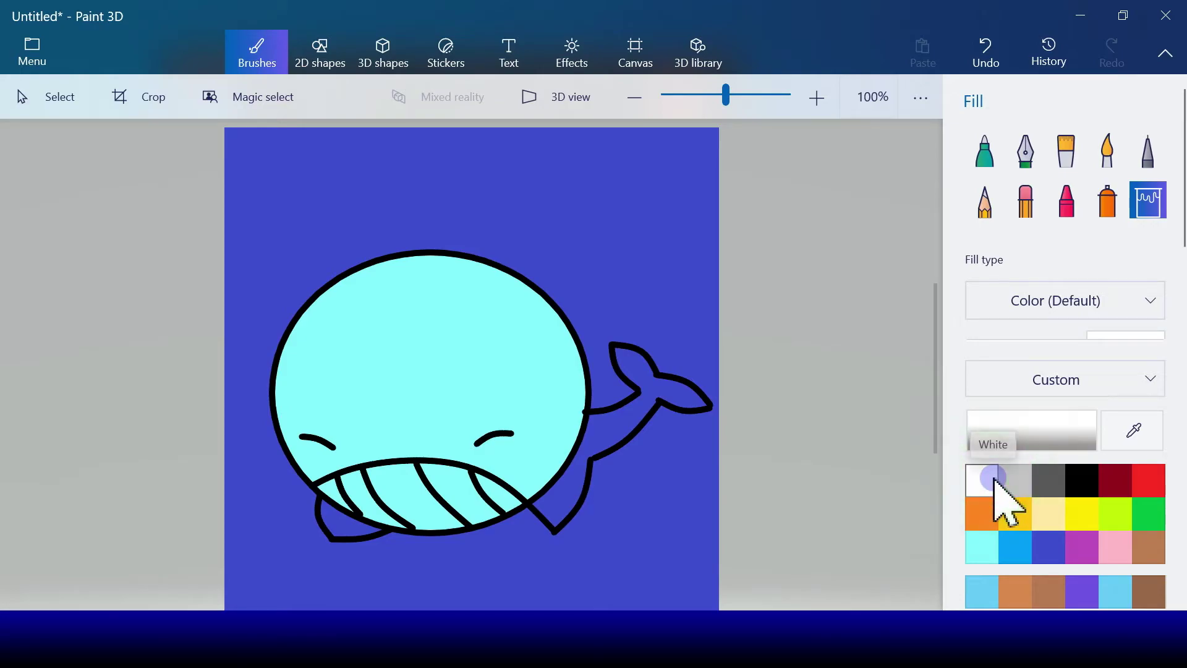
click(503, 497)
click(452, 493)
click(408, 503)
click(363, 490)
click(331, 493)
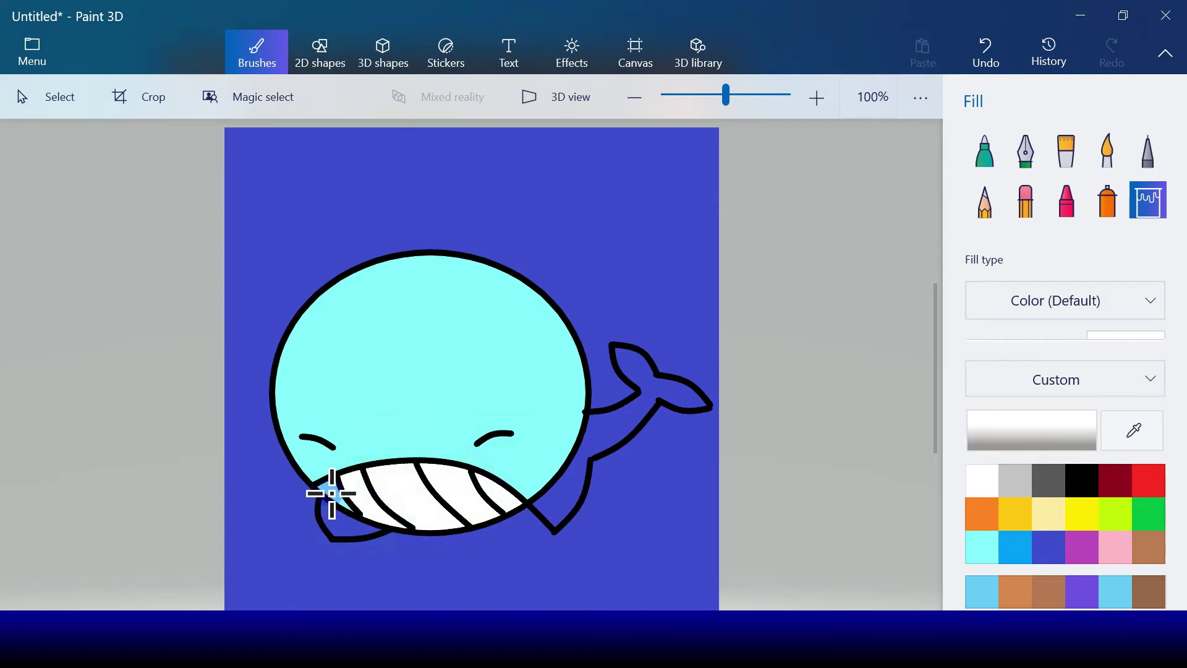
Step: Fill the forked tail with its adjoining right-hand section and the small lower-left flipper with aqua
click(1081, 247)
click(1003, 546)
click(985, 547)
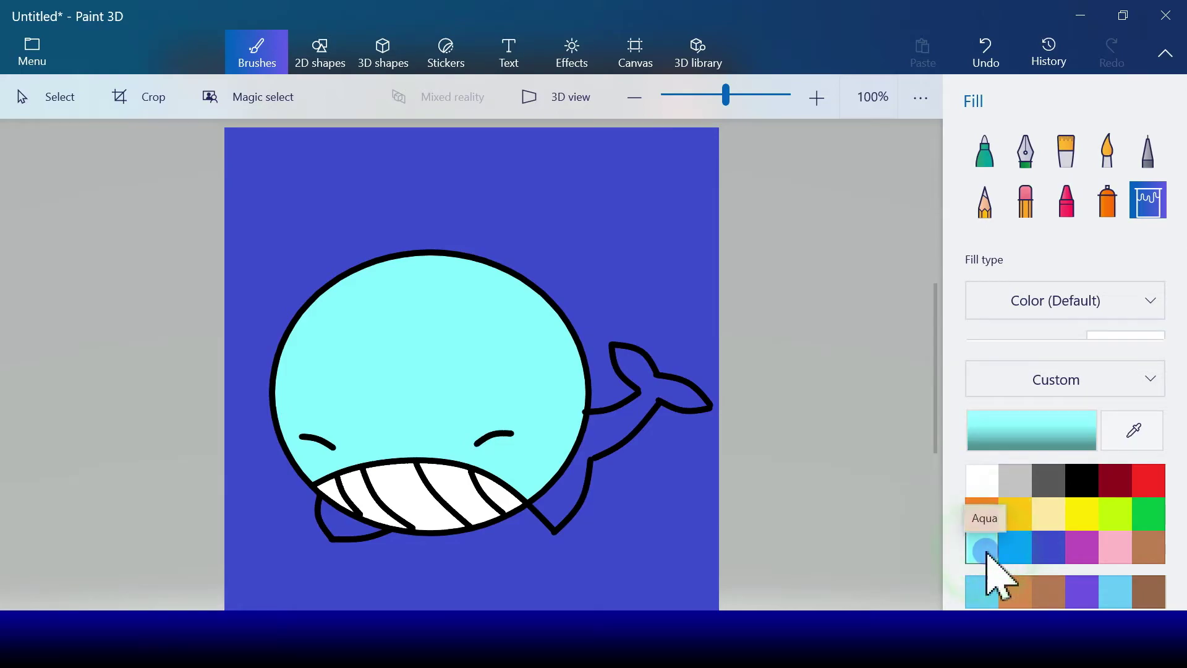
click(617, 429)
click(347, 526)
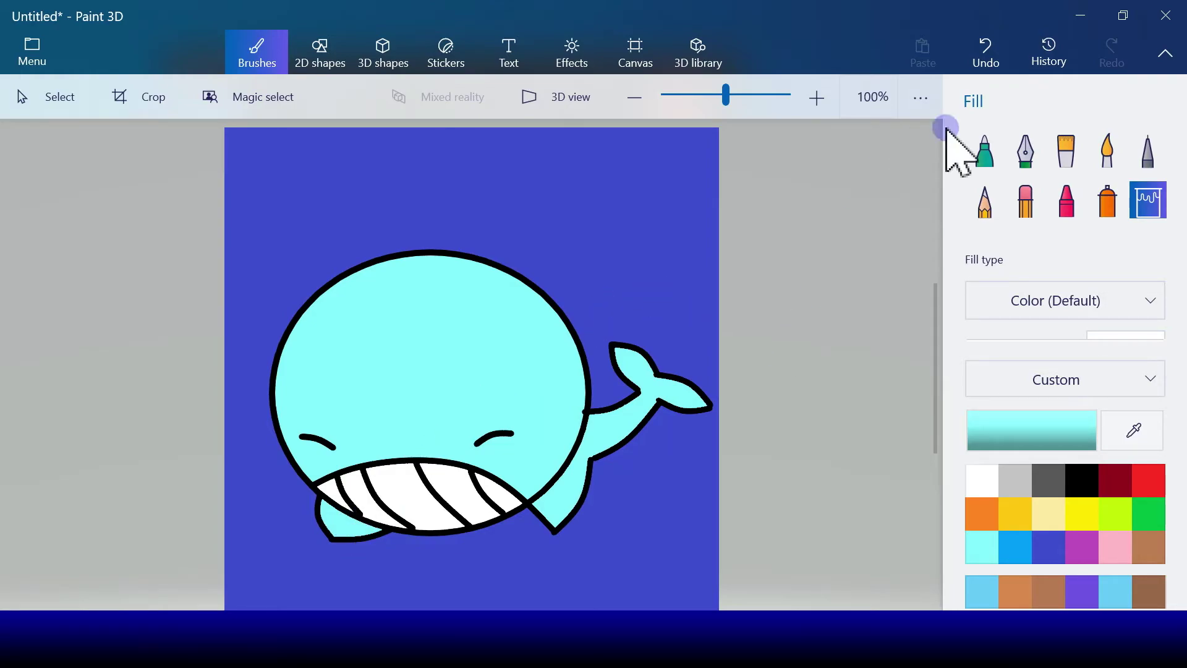
Step: Draw a black teardrop-shaped water splash with a 4-point curve, 10 px thick, just above the whale's head, slanting up to the right
click(331, 49)
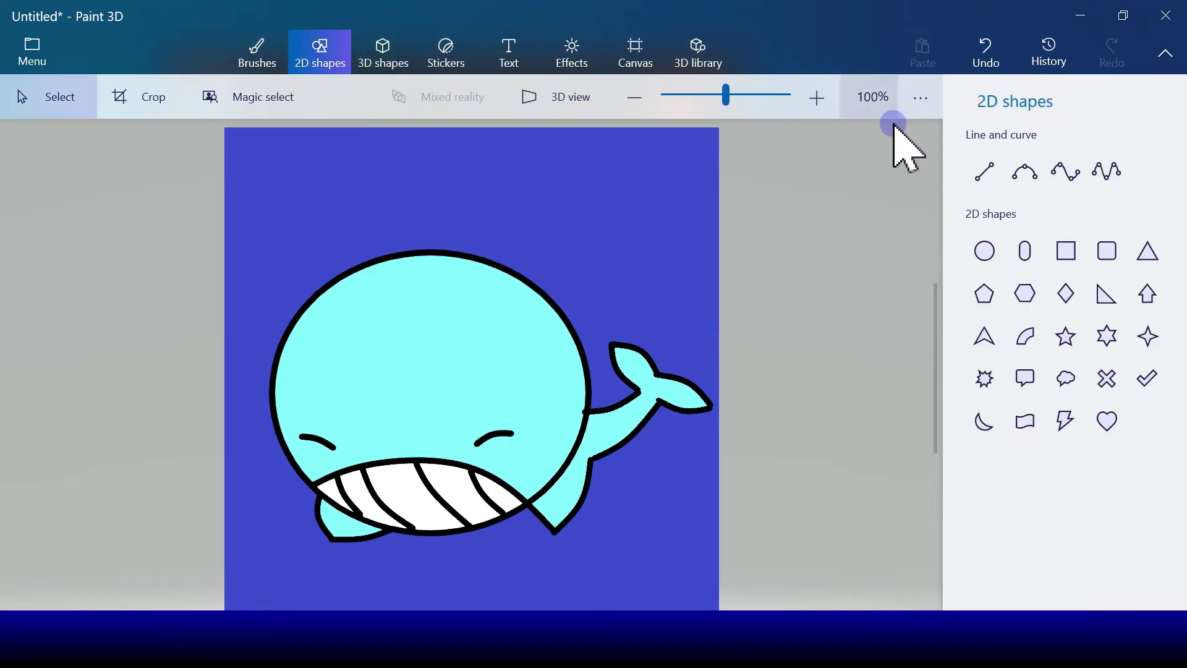
click(1091, 180)
click(1066, 176)
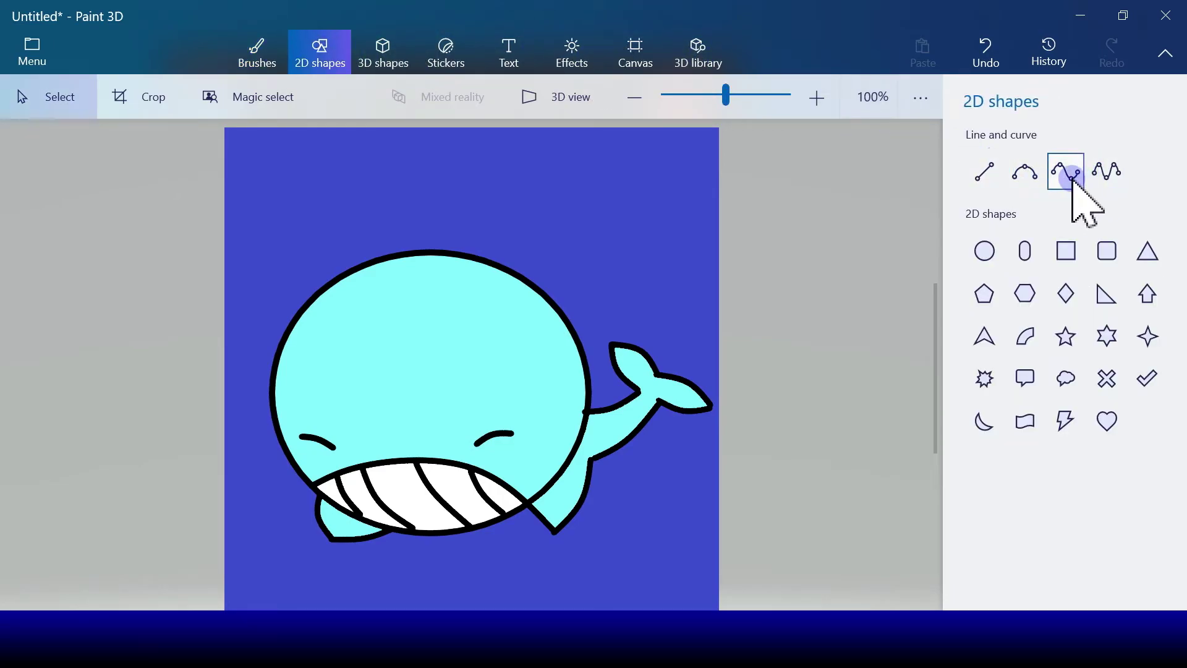
click(1064, 180)
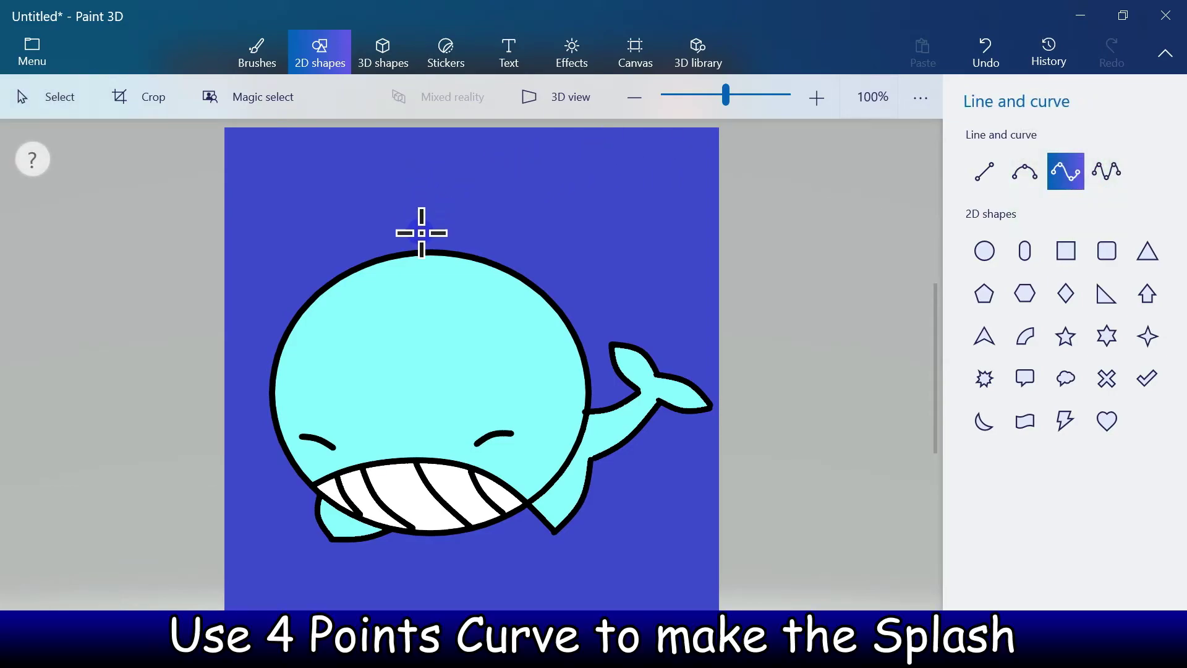
drag(422, 232, 465, 213)
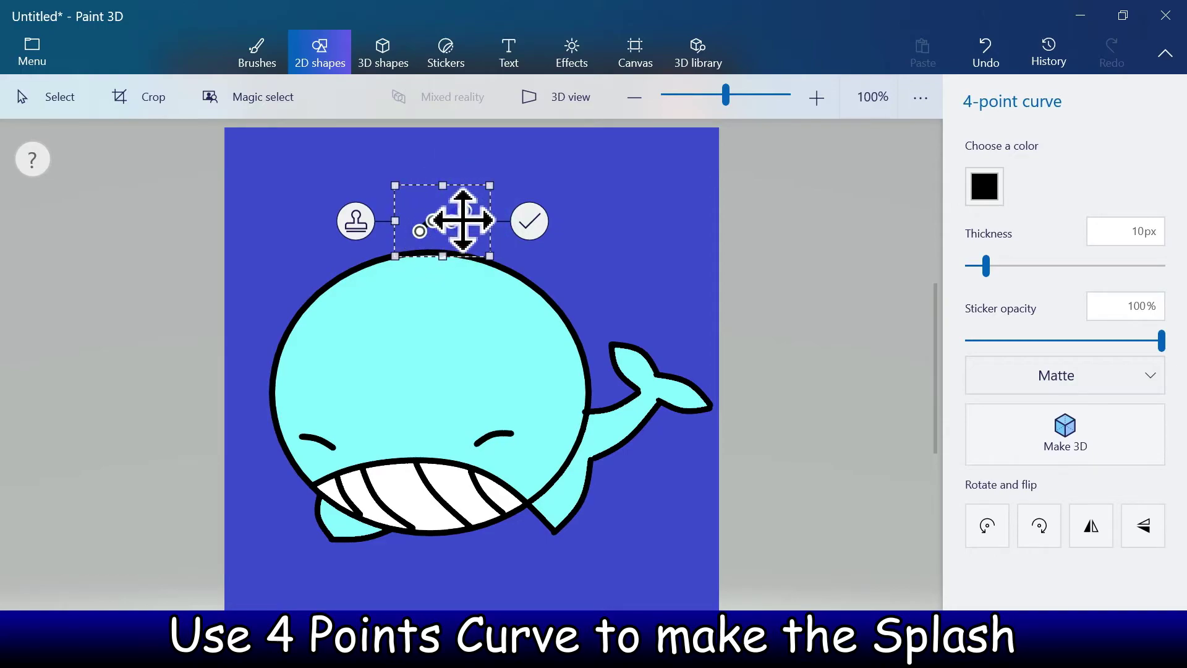
drag(465, 209, 445, 242)
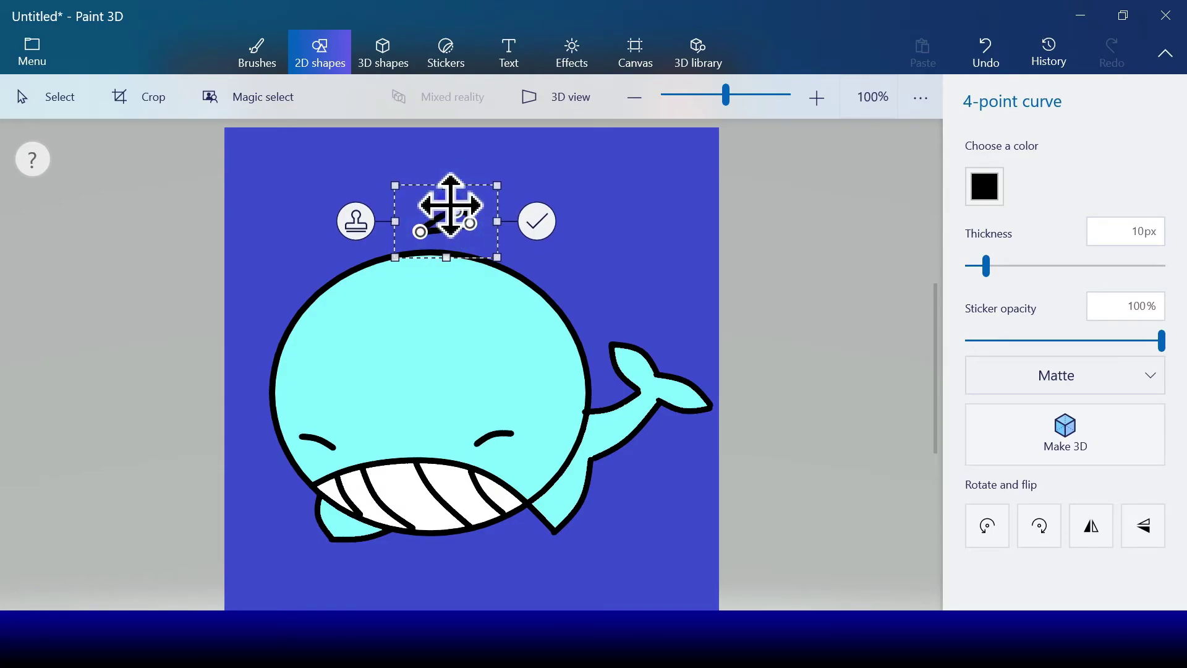
drag(456, 242, 466, 248)
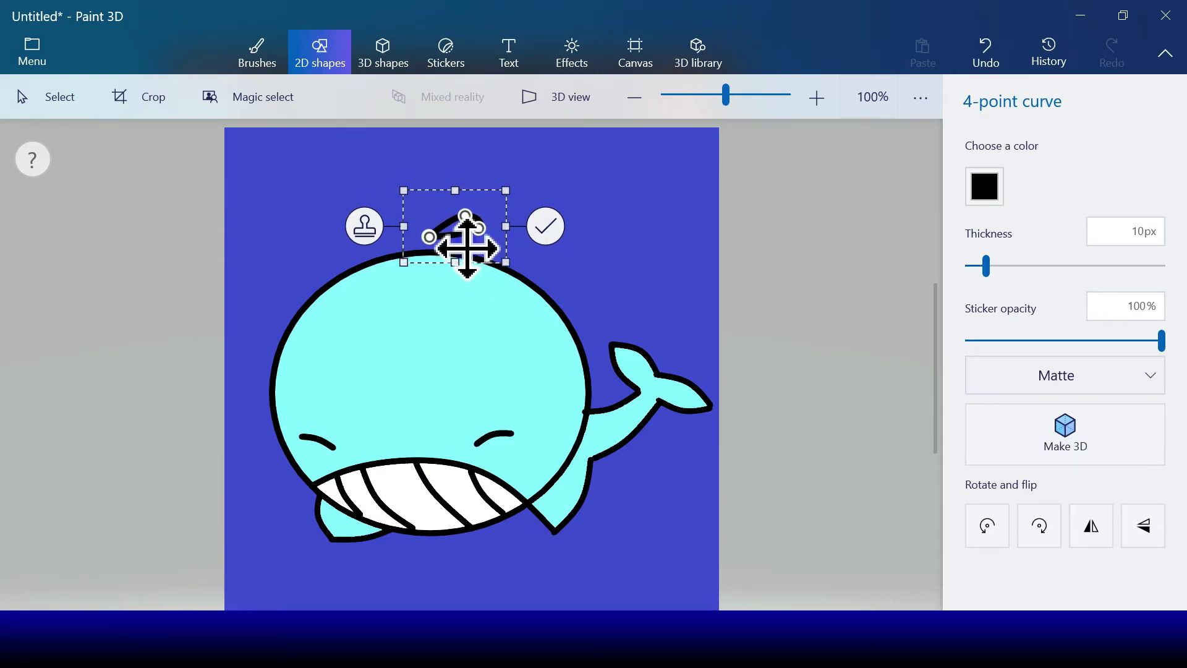
click(545, 227)
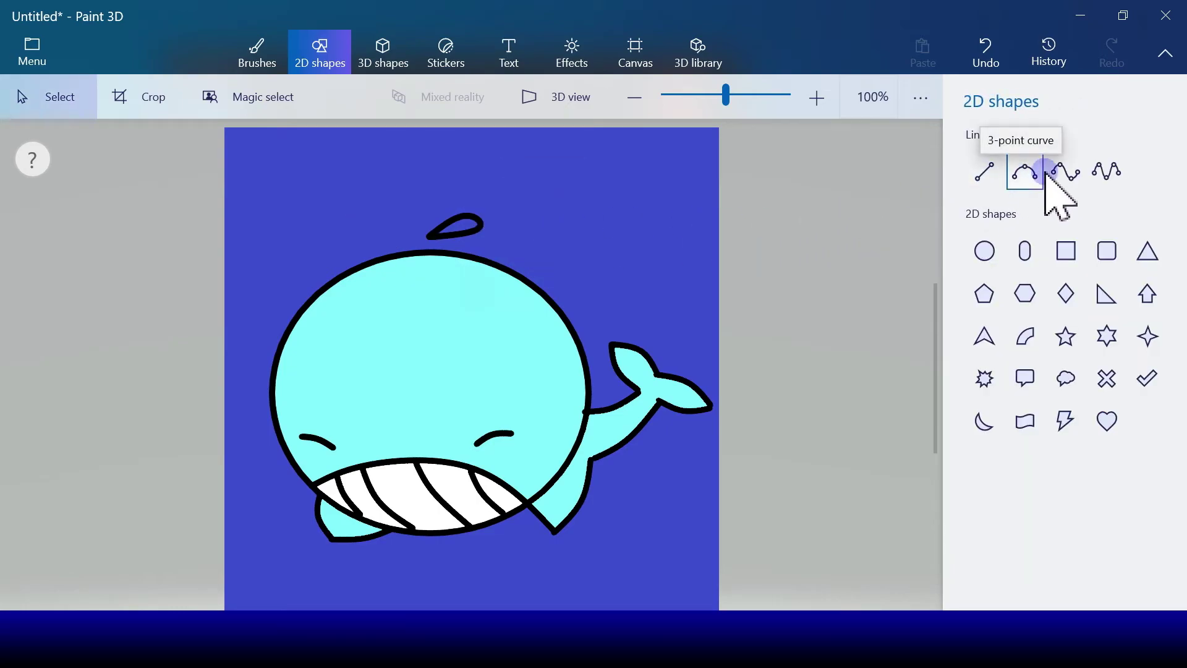
Step: Draw a second black teardrop splash with a 4-point curve beside the first, mirrored so that it slants up to the left
click(1066, 176)
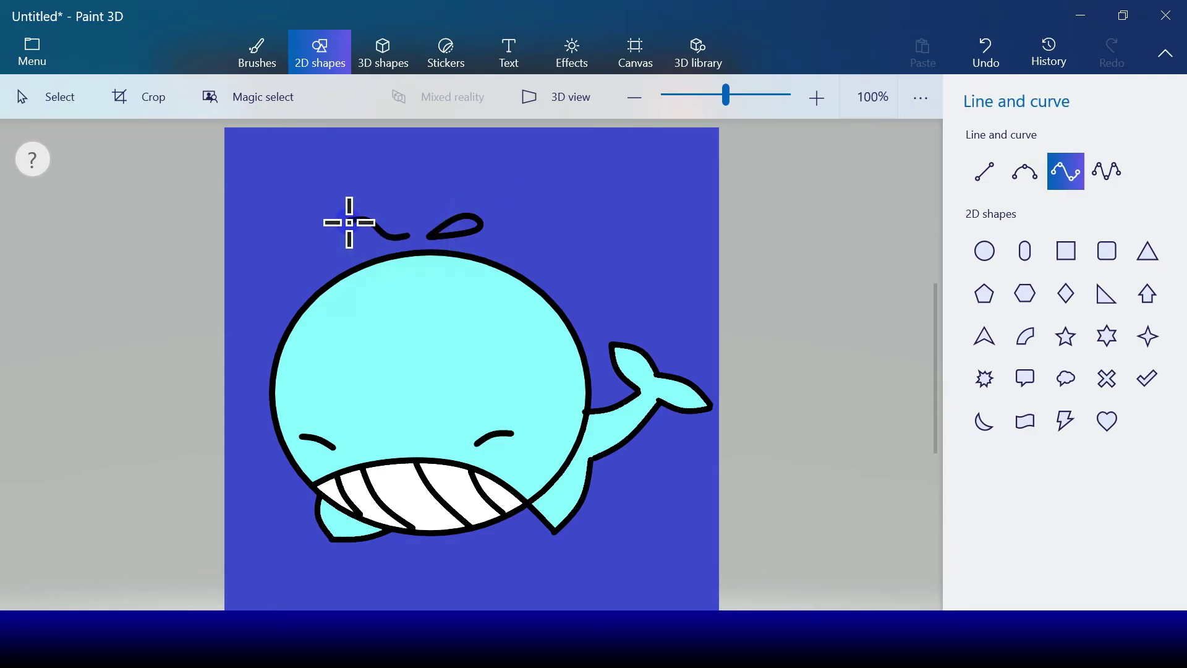
drag(348, 222, 348, 222)
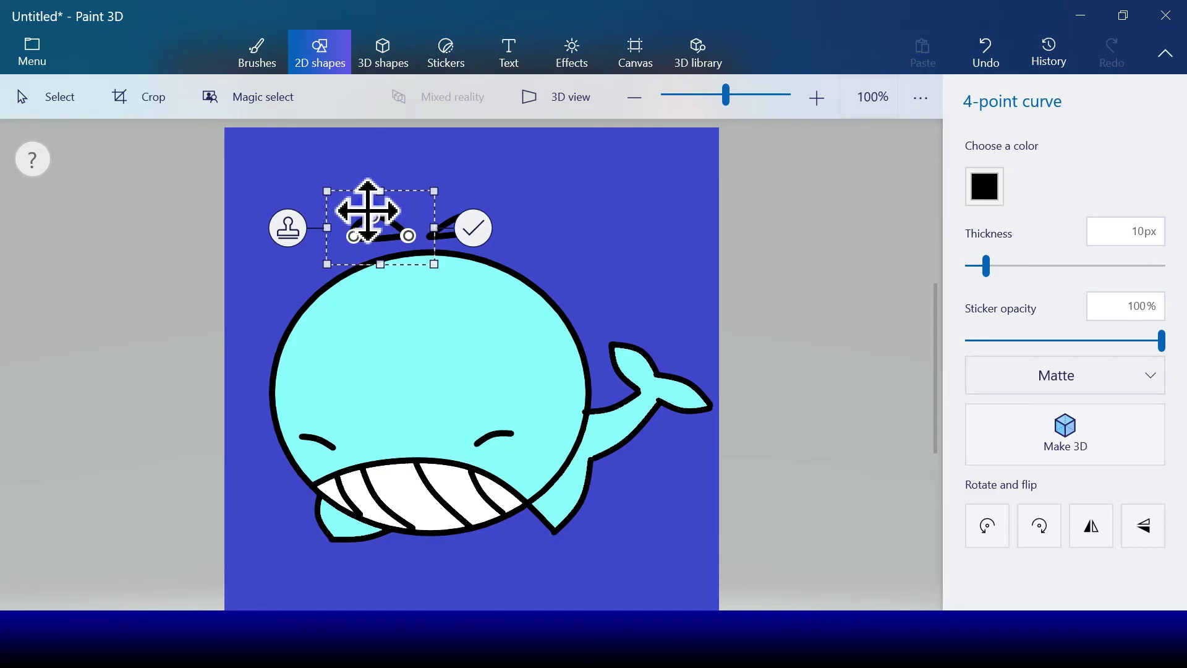
drag(356, 237, 360, 230)
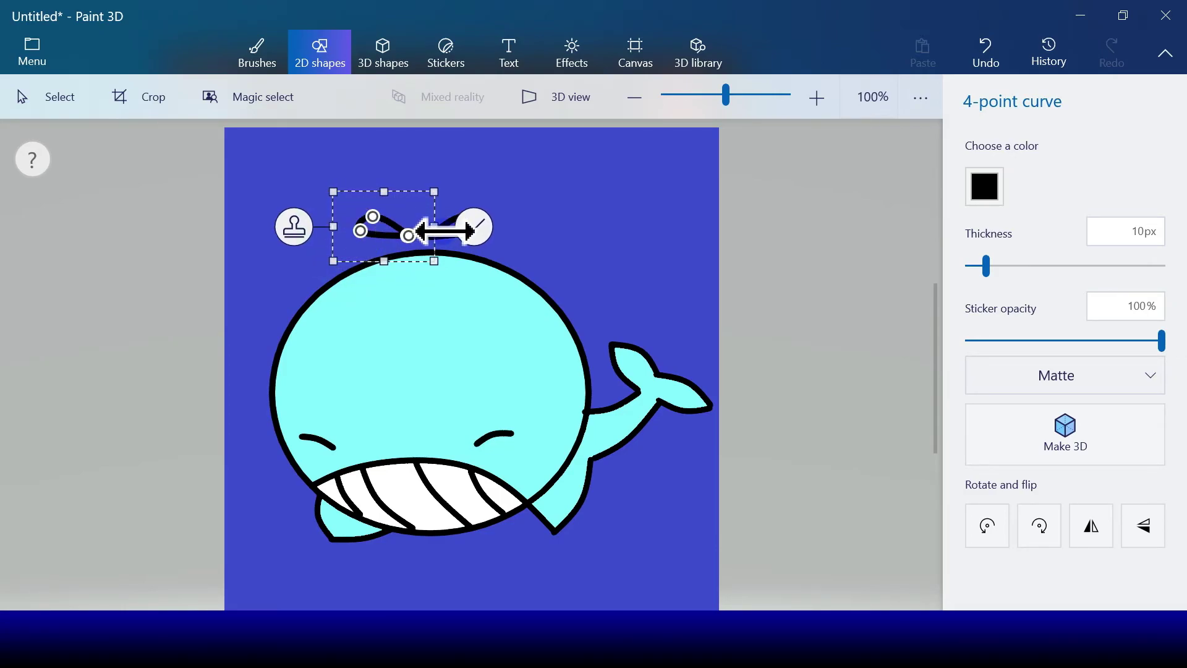
click(475, 228)
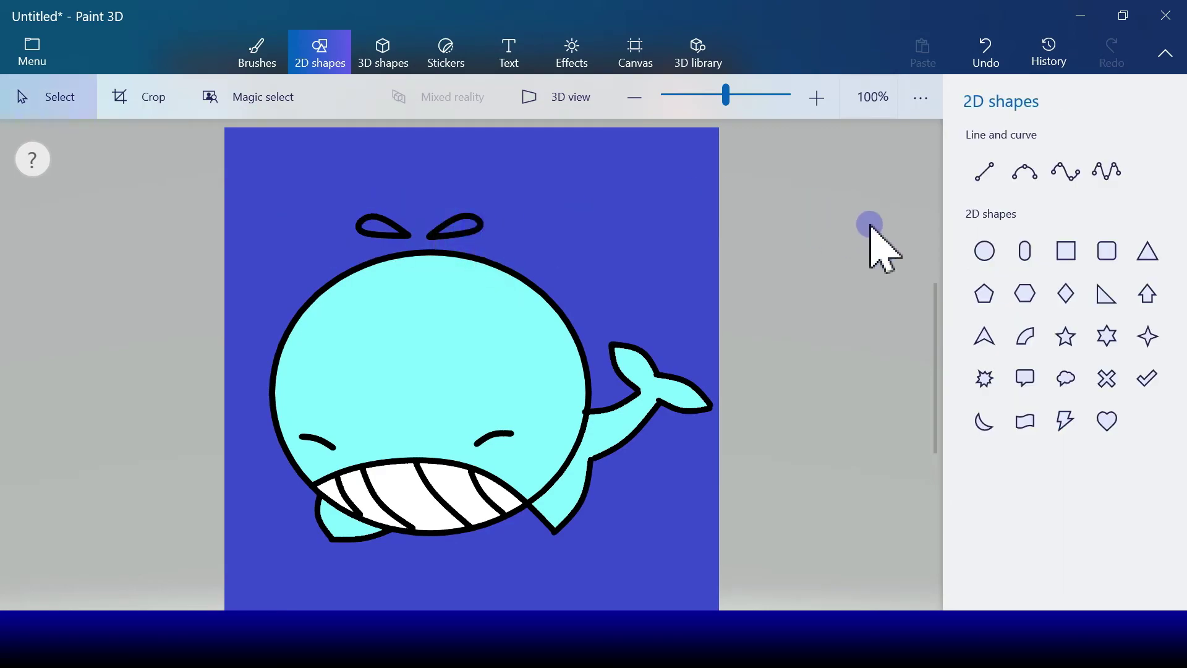
Step: Fill both splash drops above the whale's head with bright blue
click(262, 65)
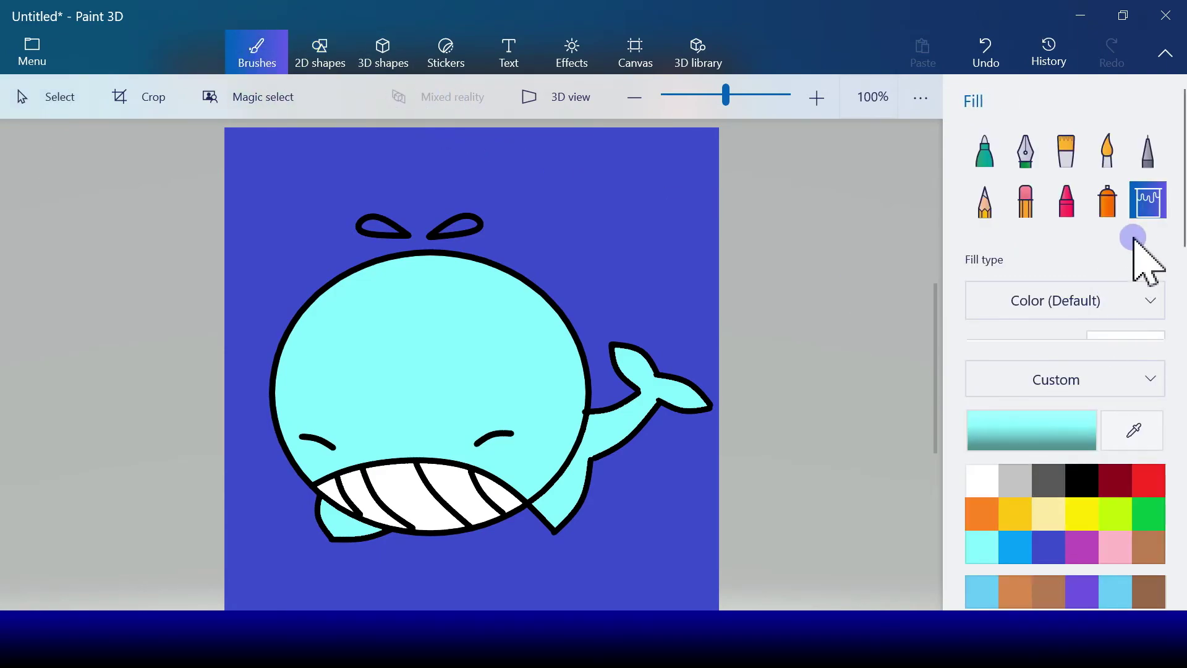
click(1015, 547)
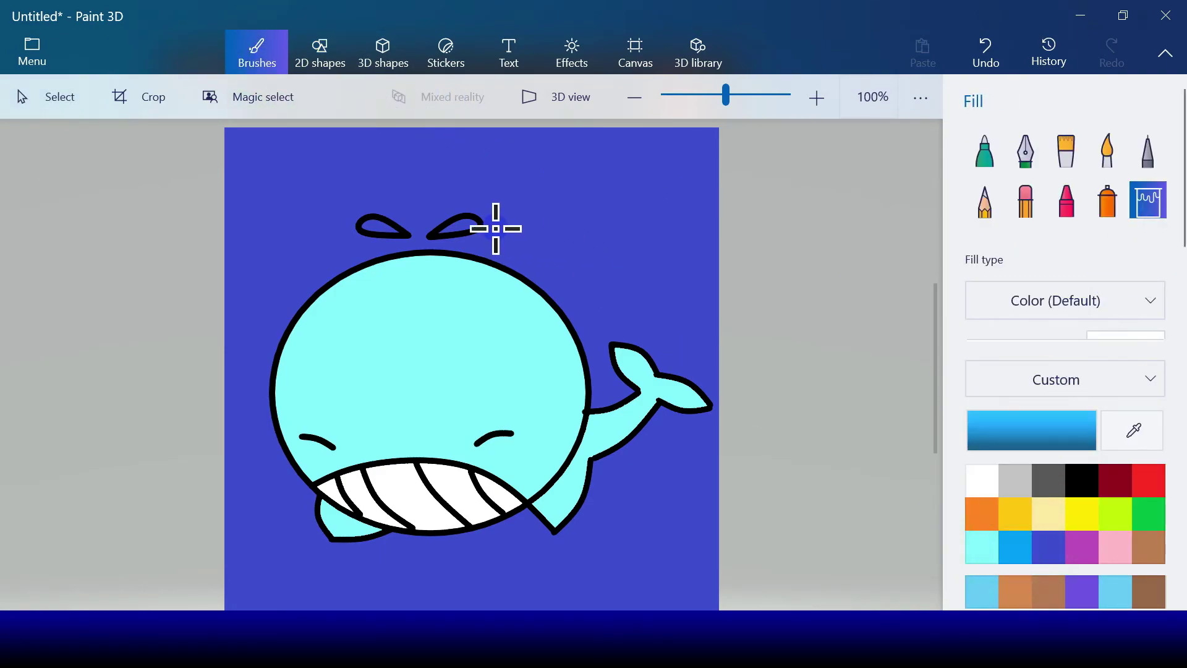
click(465, 222)
click(382, 224)
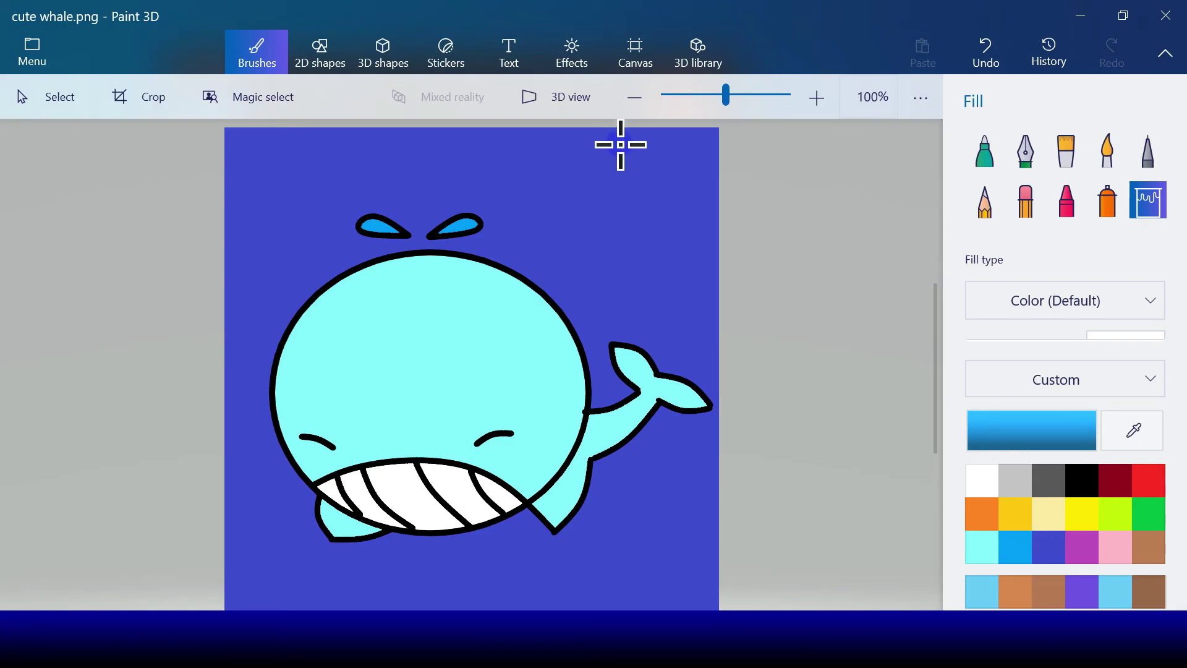
Step: Paint over the black body outline between the tail's upper joint and the belly's right end with a 15 px aqua marker
click(984, 161)
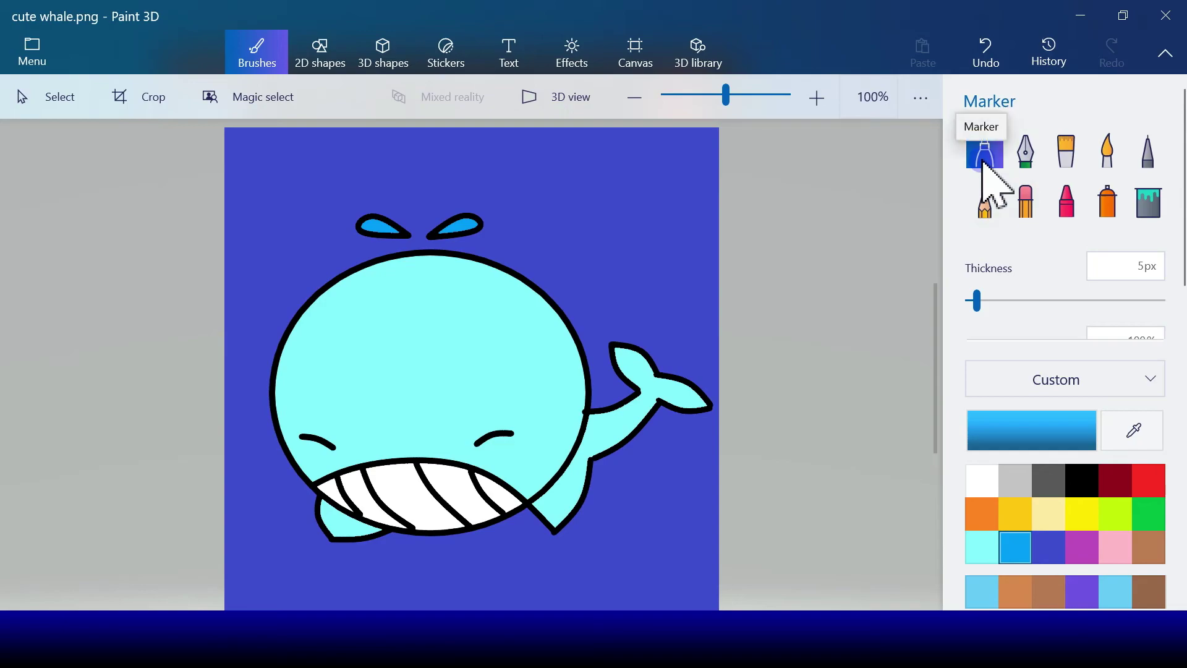
click(985, 544)
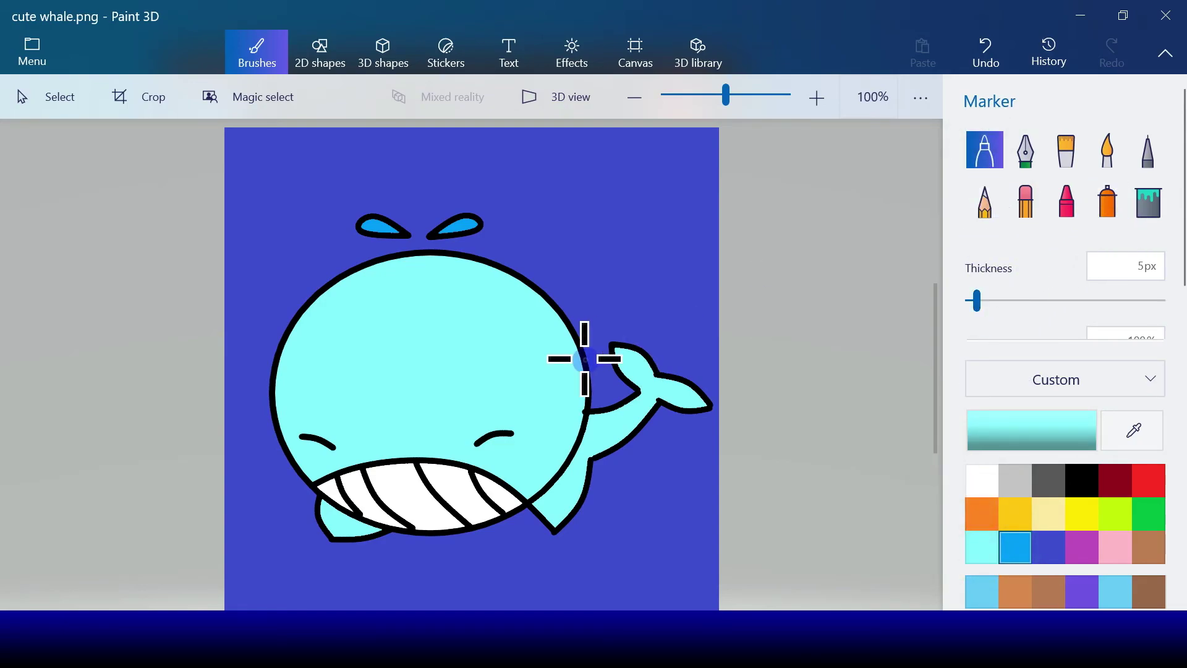
click(977, 302)
drag(977, 303, 996, 303)
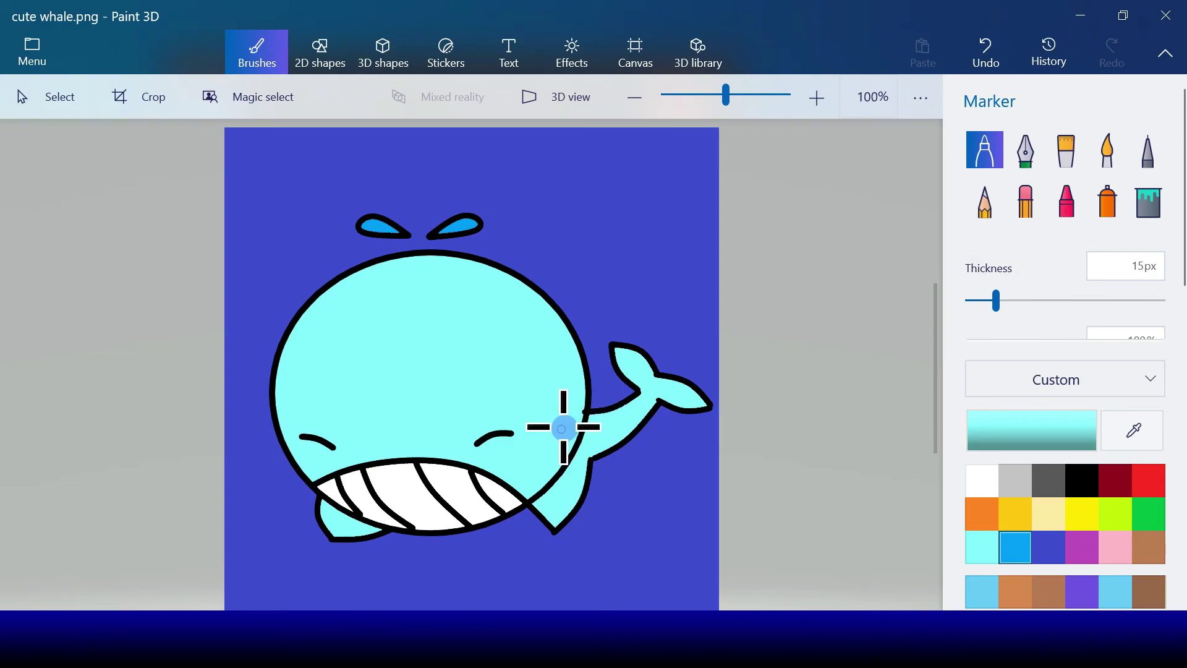
drag(585, 420, 586, 420)
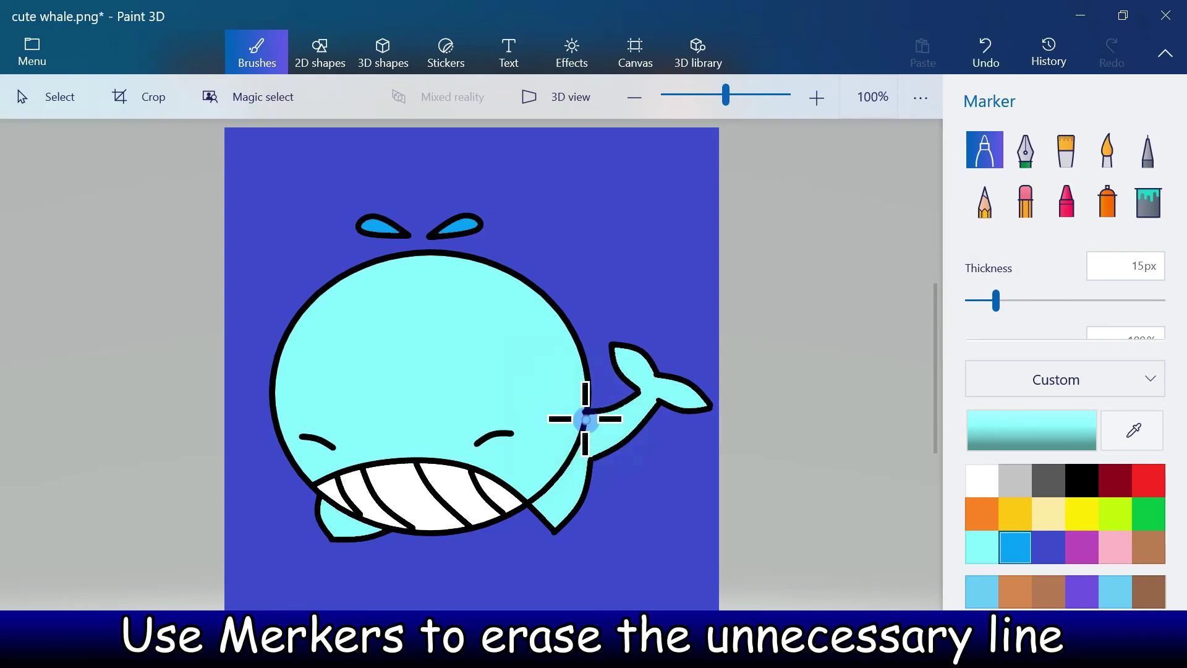
drag(583, 420, 583, 418)
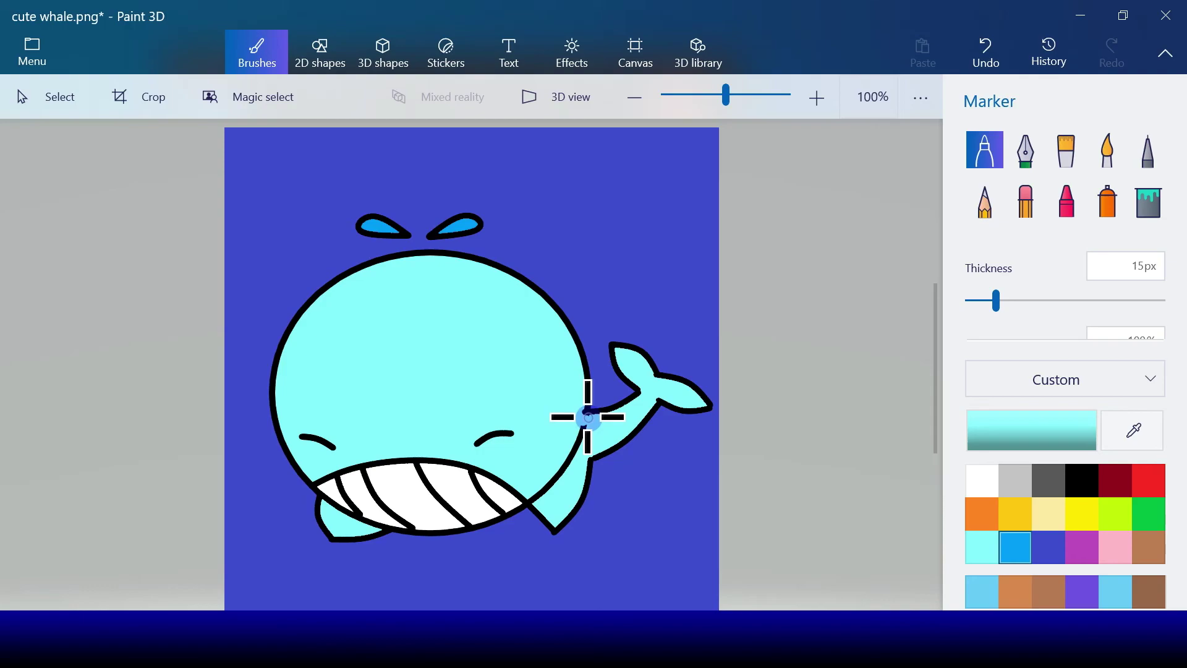
drag(588, 419, 587, 418)
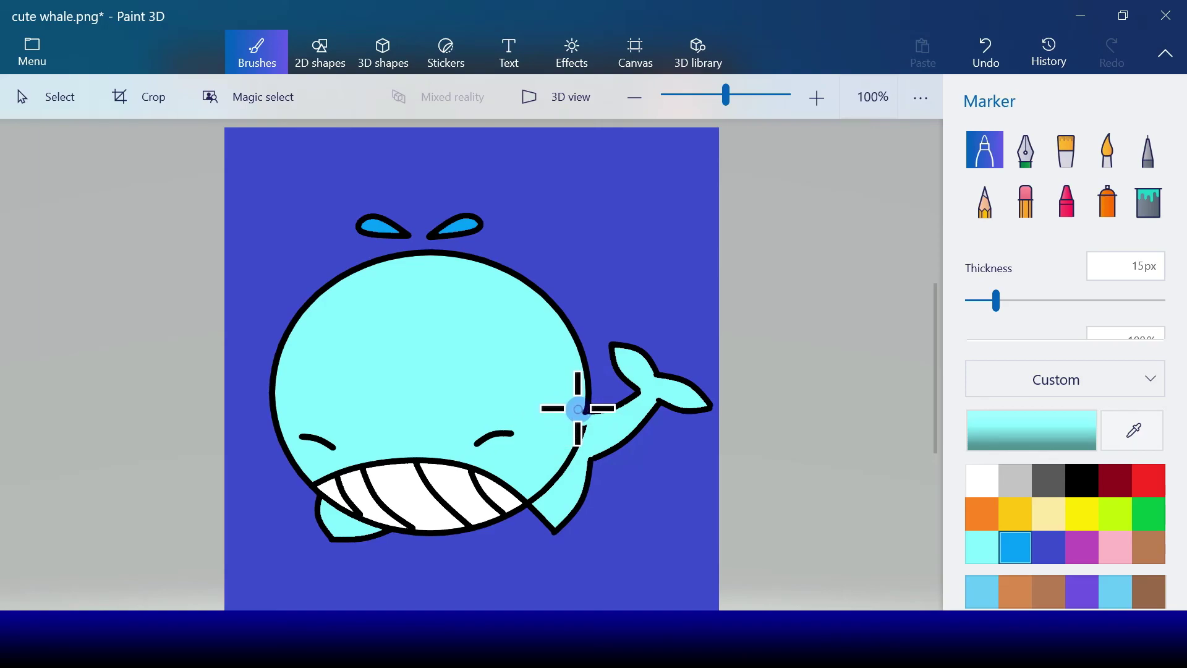
mouse_move(579, 410)
mouse_down()
mouse_move(570, 460)
mouse_move(541, 490)
mouse_up()
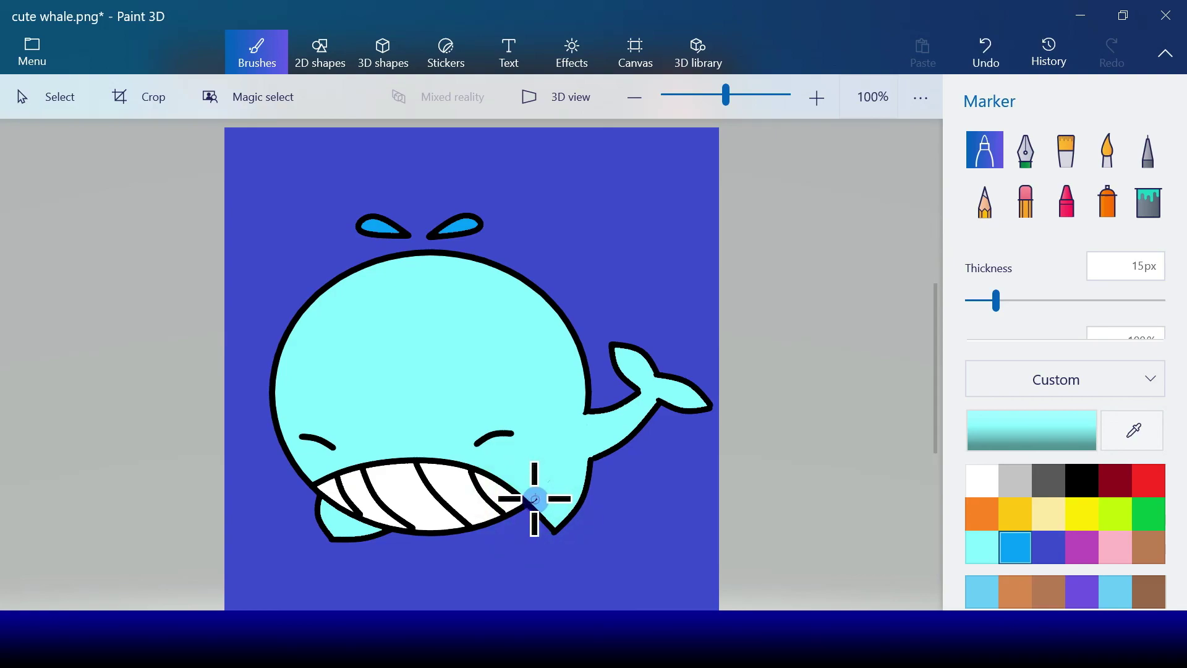
Step: Touch up the leftover outline marks beside the belly's right end and at the tail fork with the aqua marker
click(535, 496)
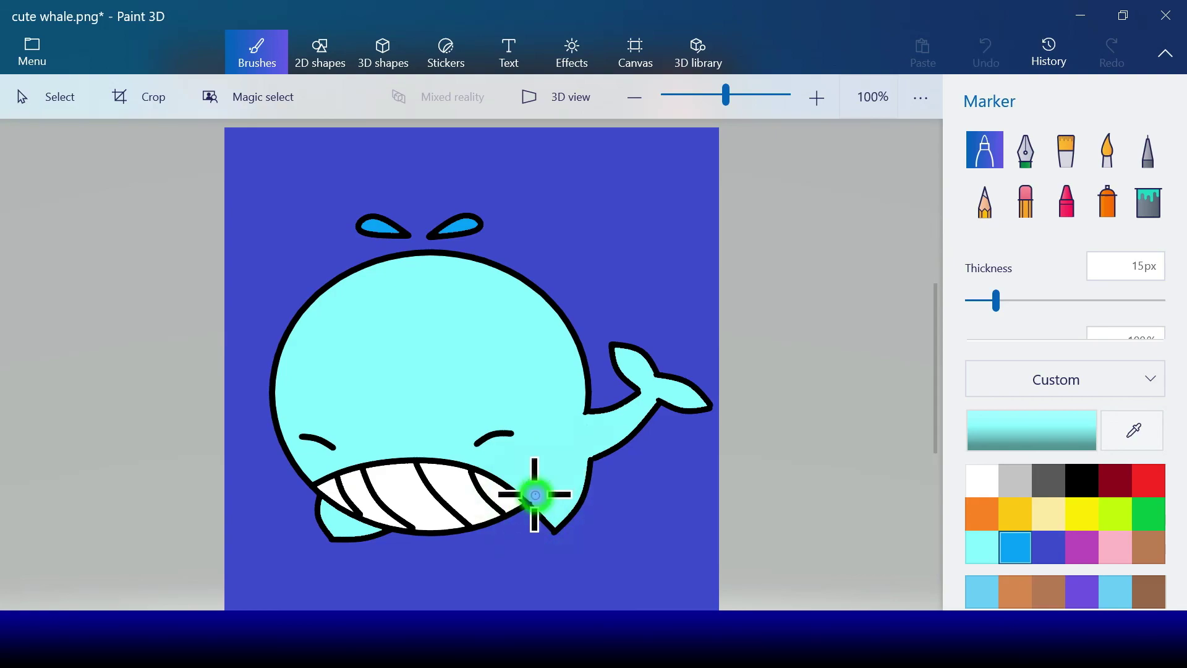
click(532, 497)
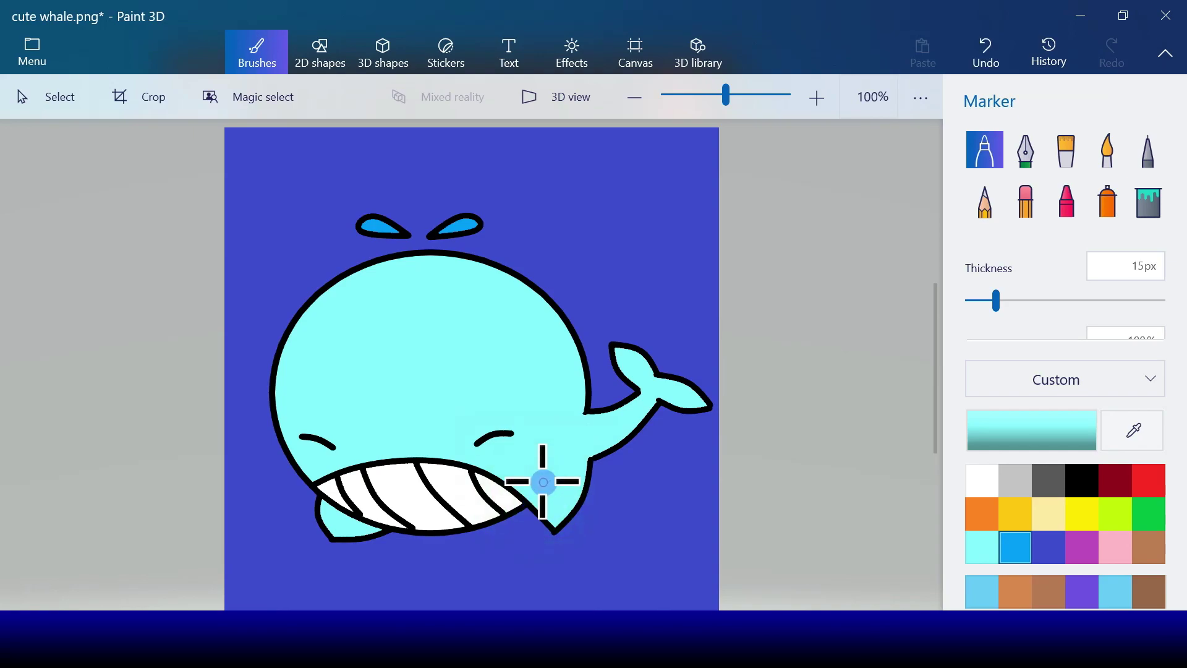
click(652, 394)
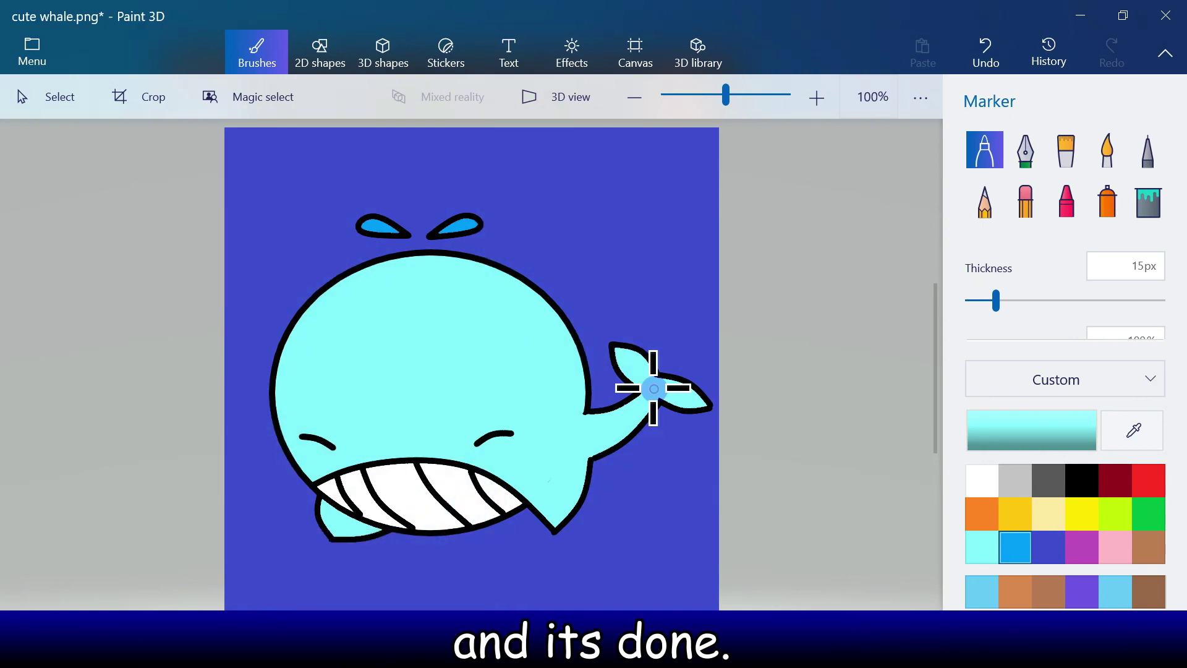
click(27, 45)
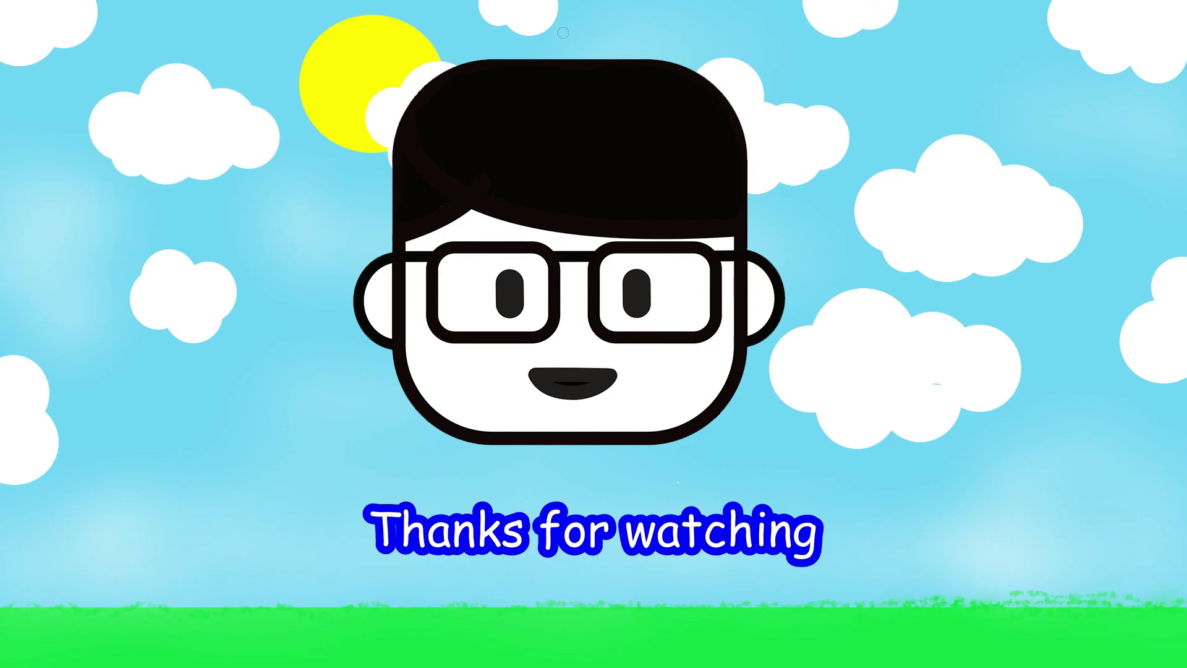